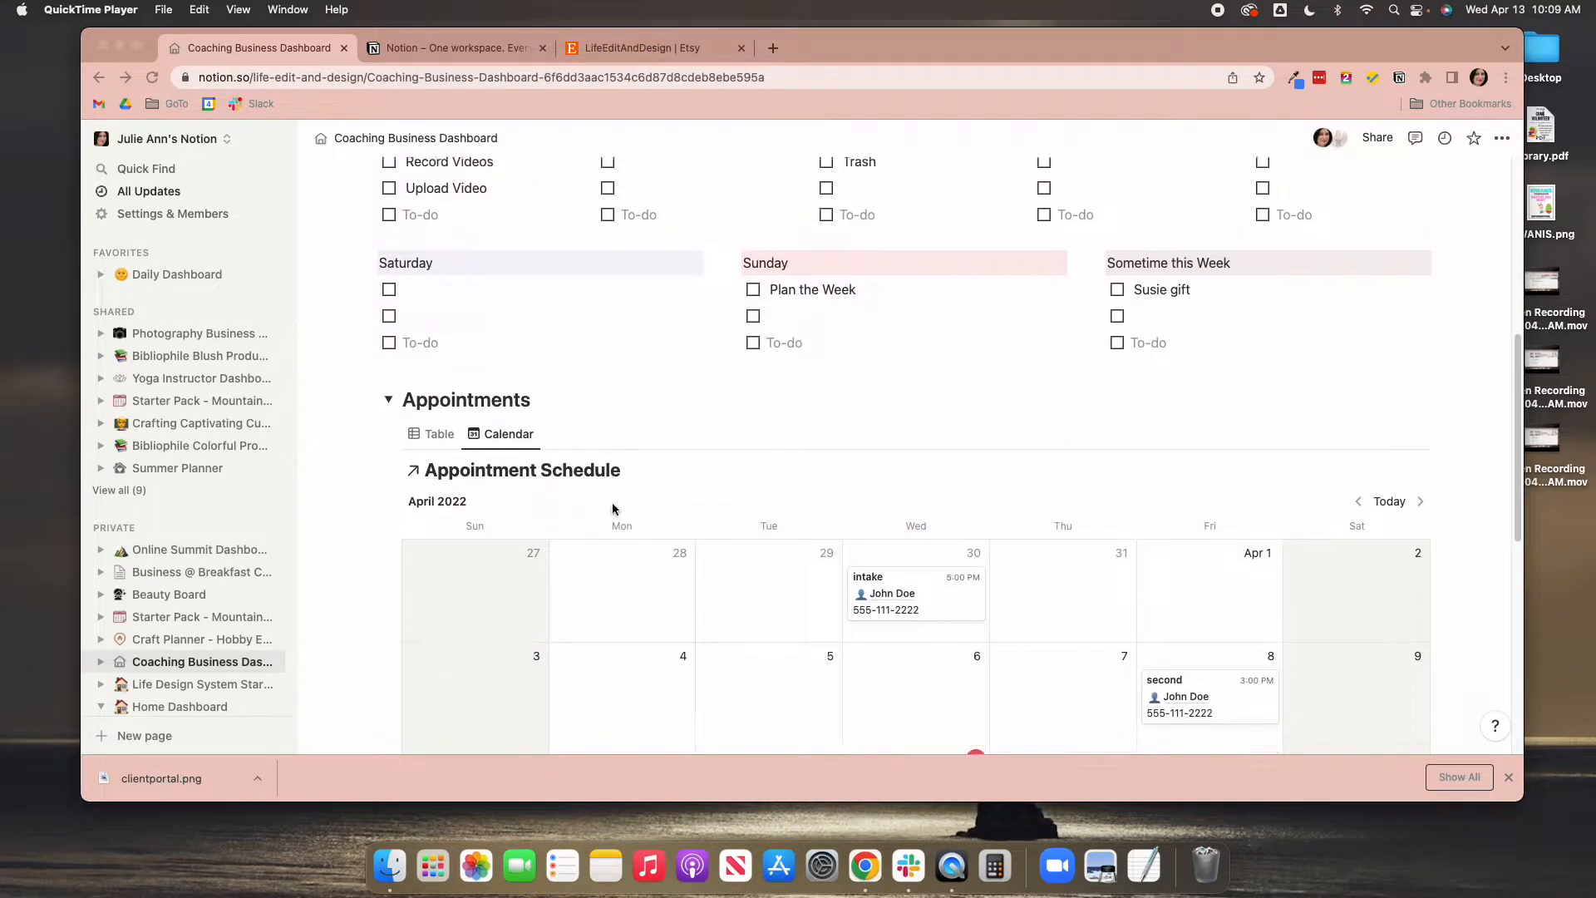
# Open the Finances page linked in the Coaching Business Dashboard and bring the Business Finances table into view
pyautogui.scroll(10, 615, 505)
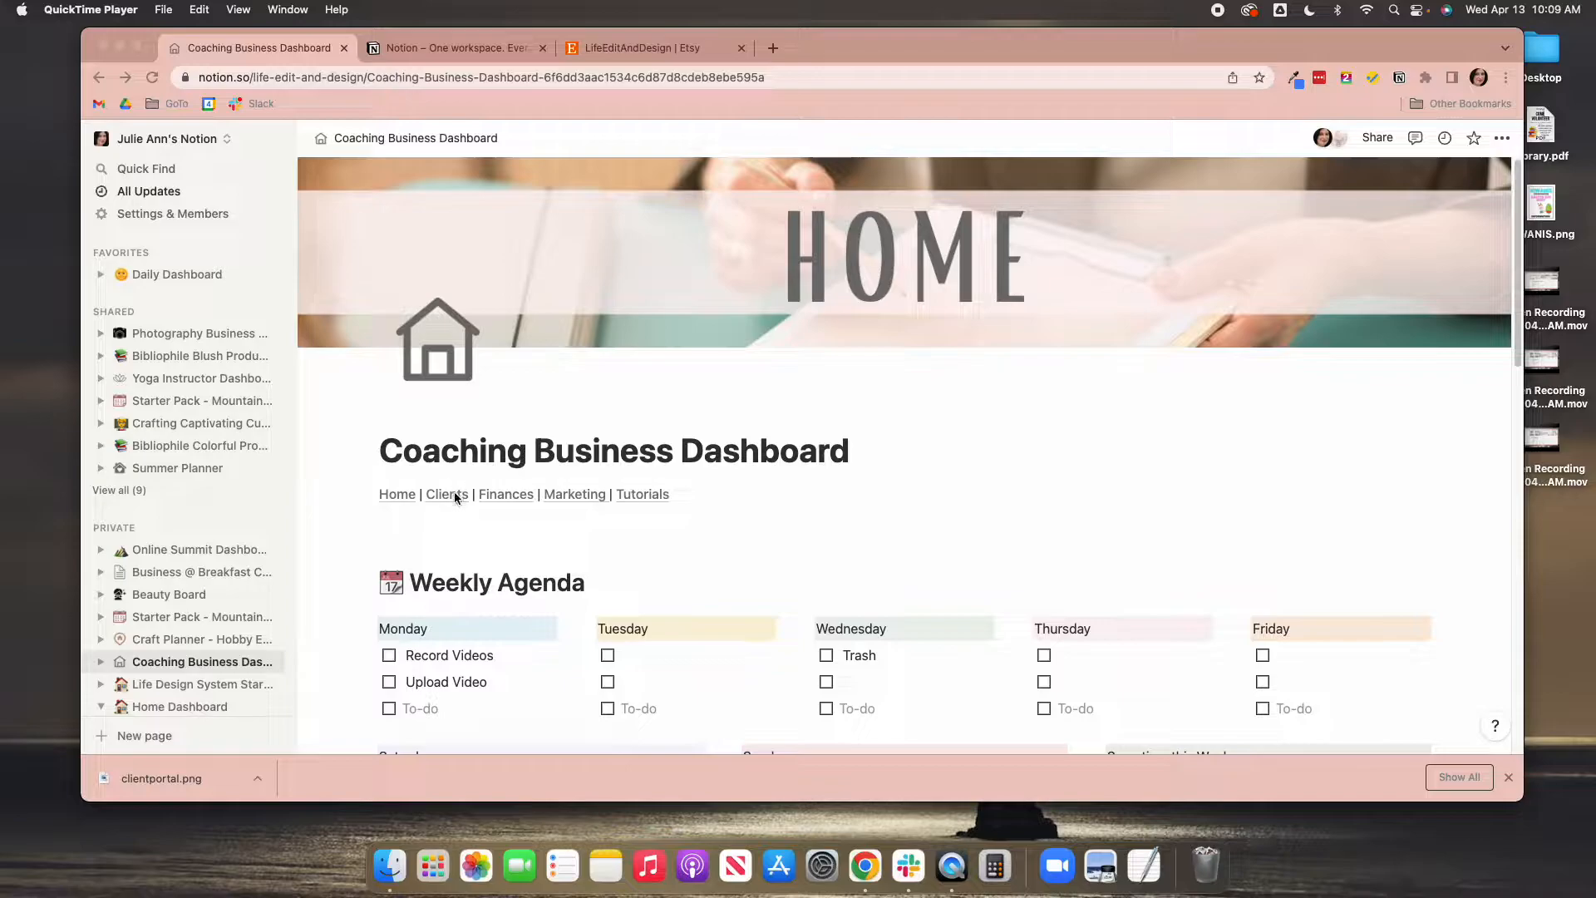
pyautogui.click(507, 495)
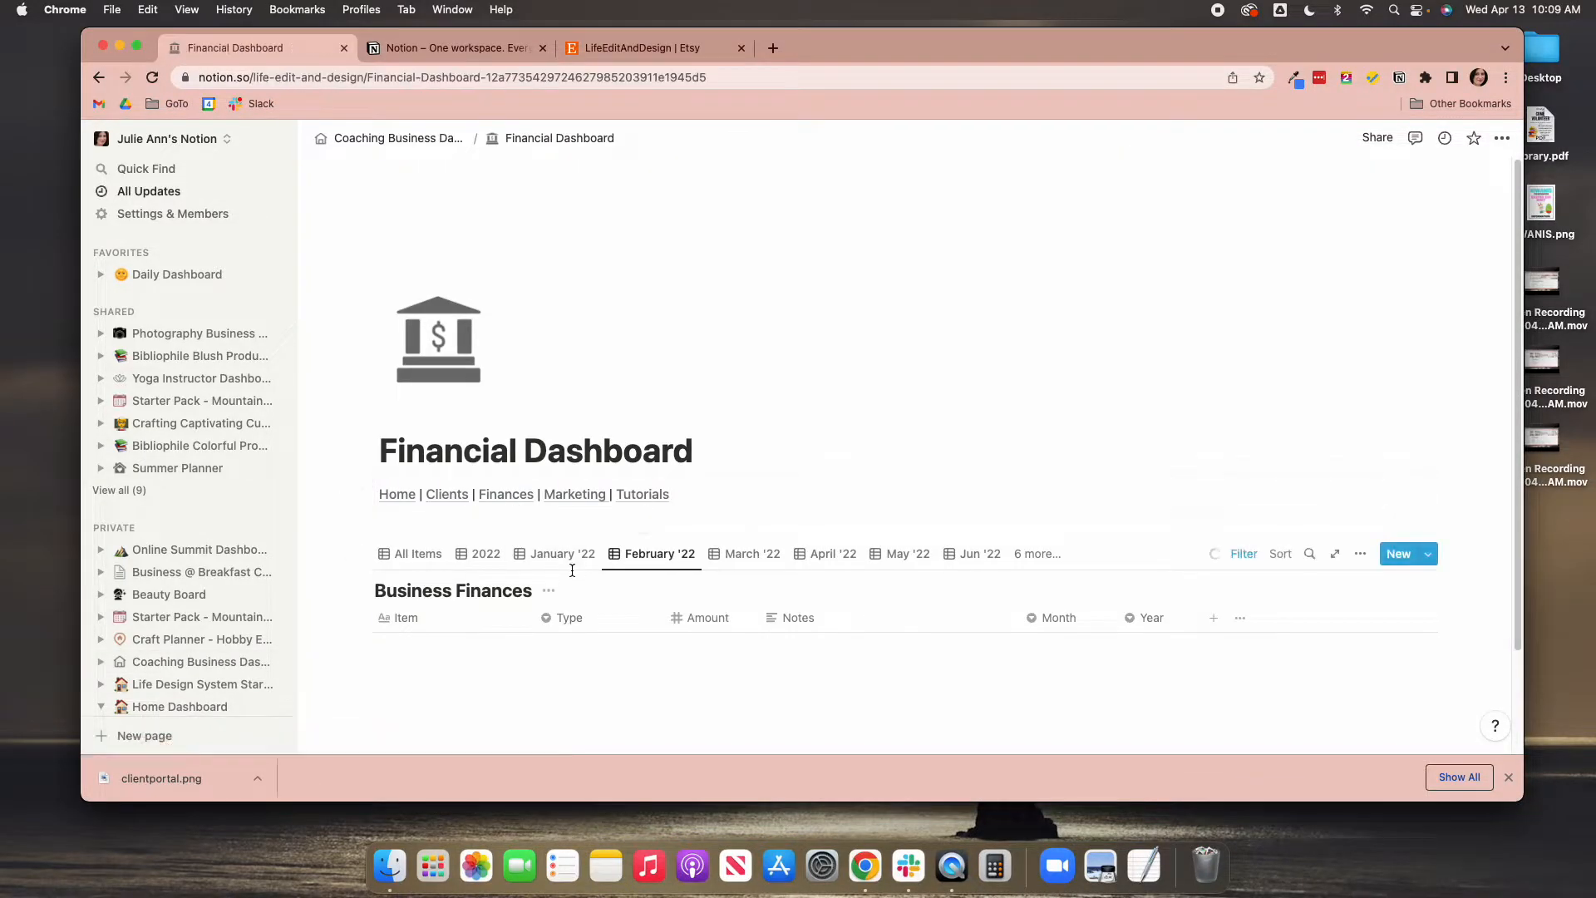
pyautogui.scroll(-5, 572, 571)
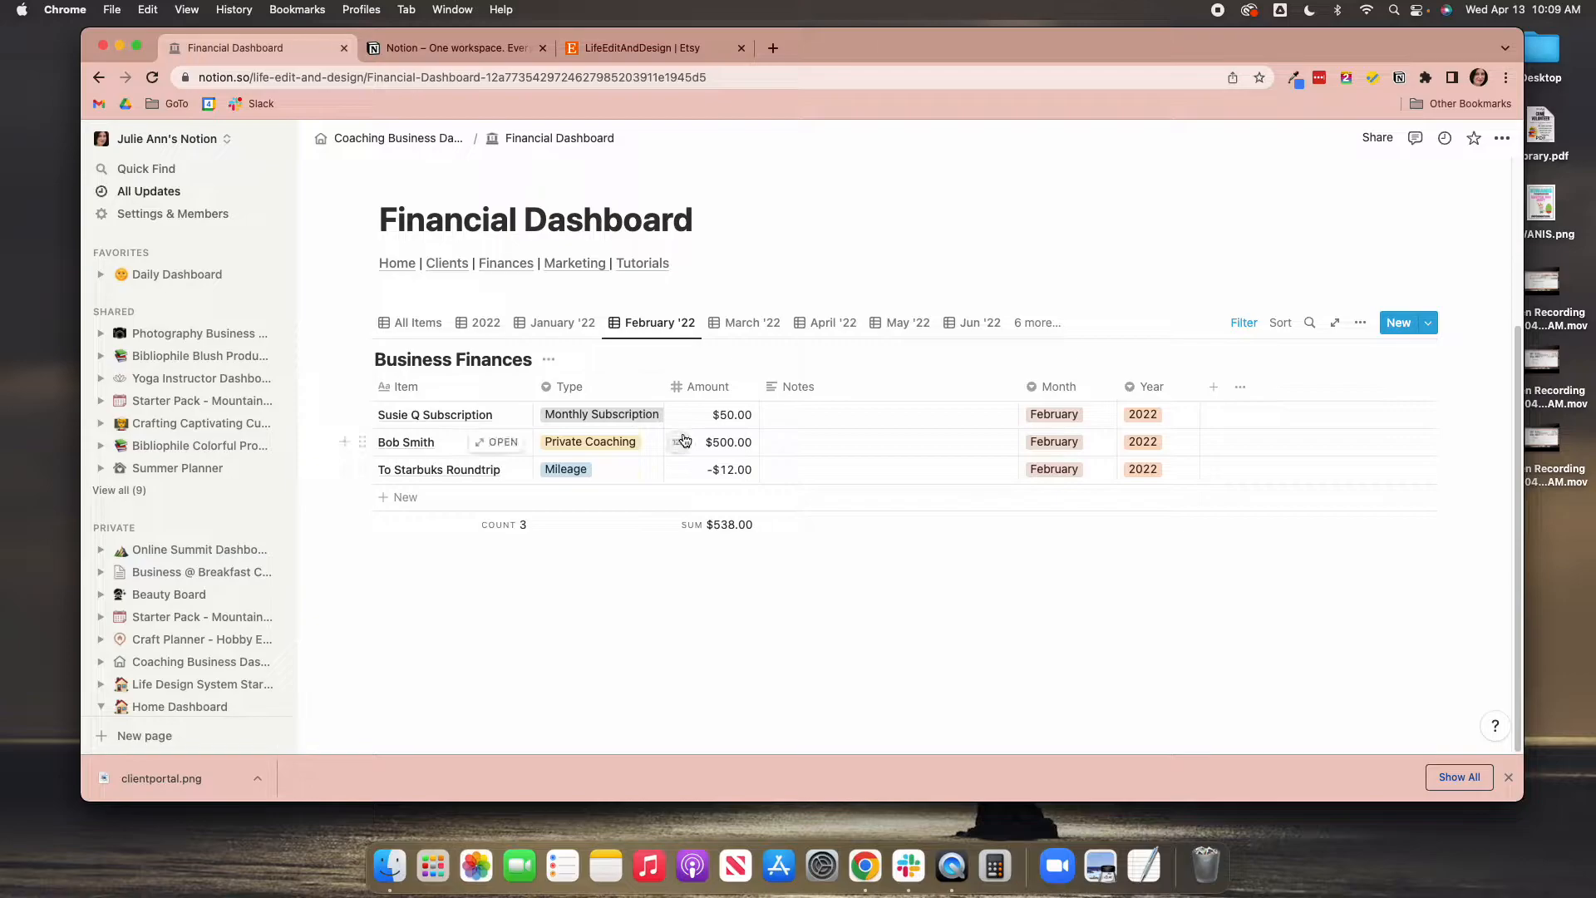
# Look through the Business Finances views for individual months of 2022, ending on the 2022 yearly view
pyautogui.click(533, 324)
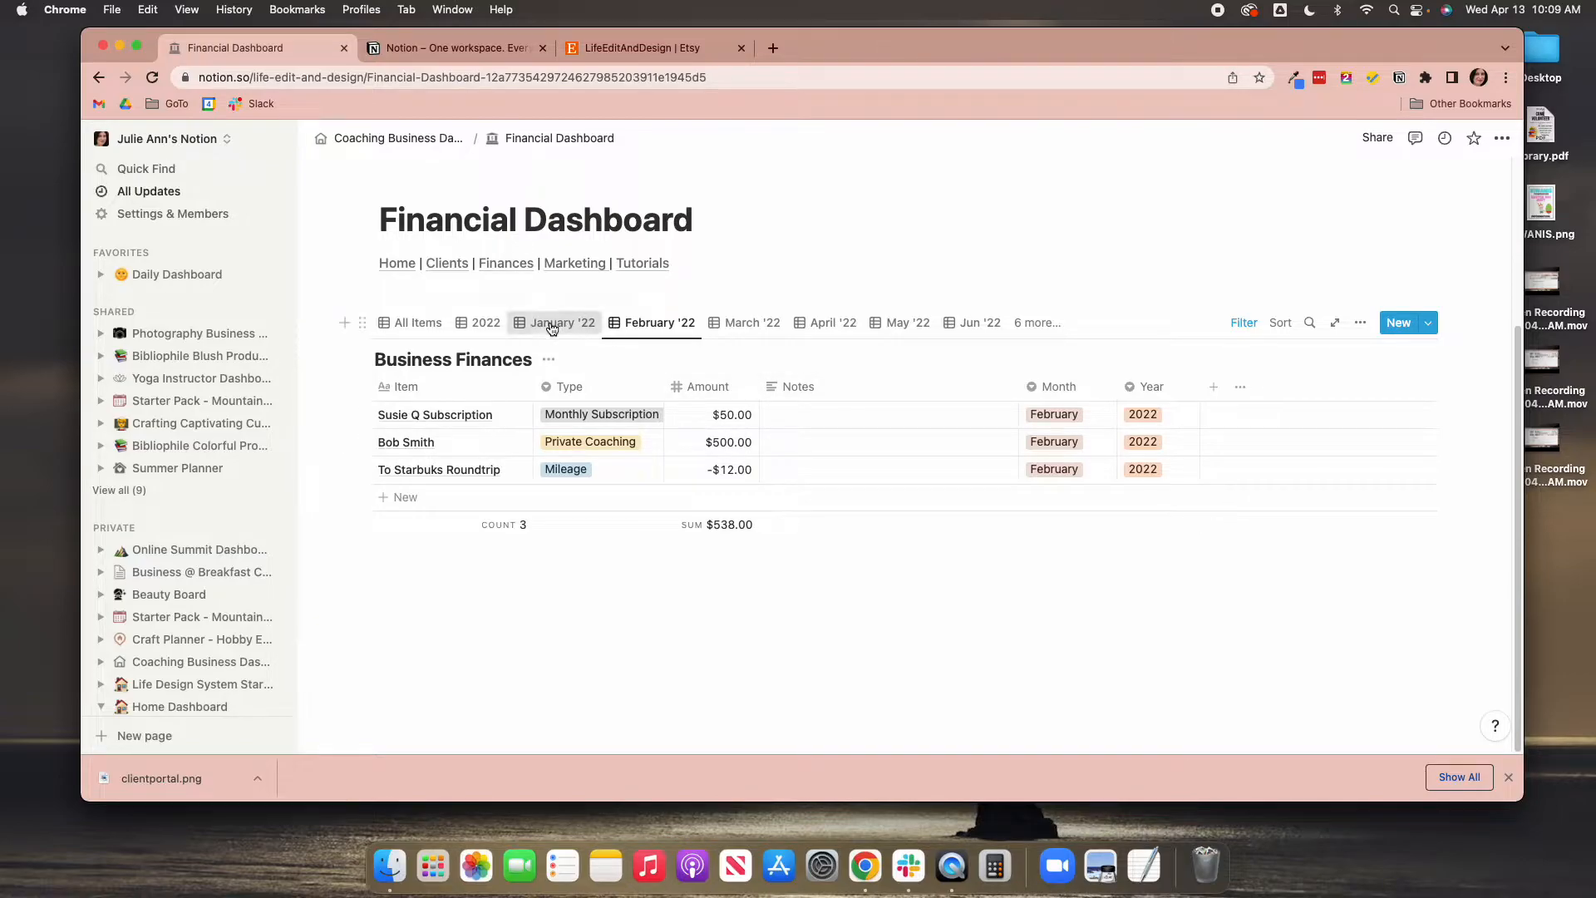
pyautogui.click(656, 353)
pyautogui.click(732, 325)
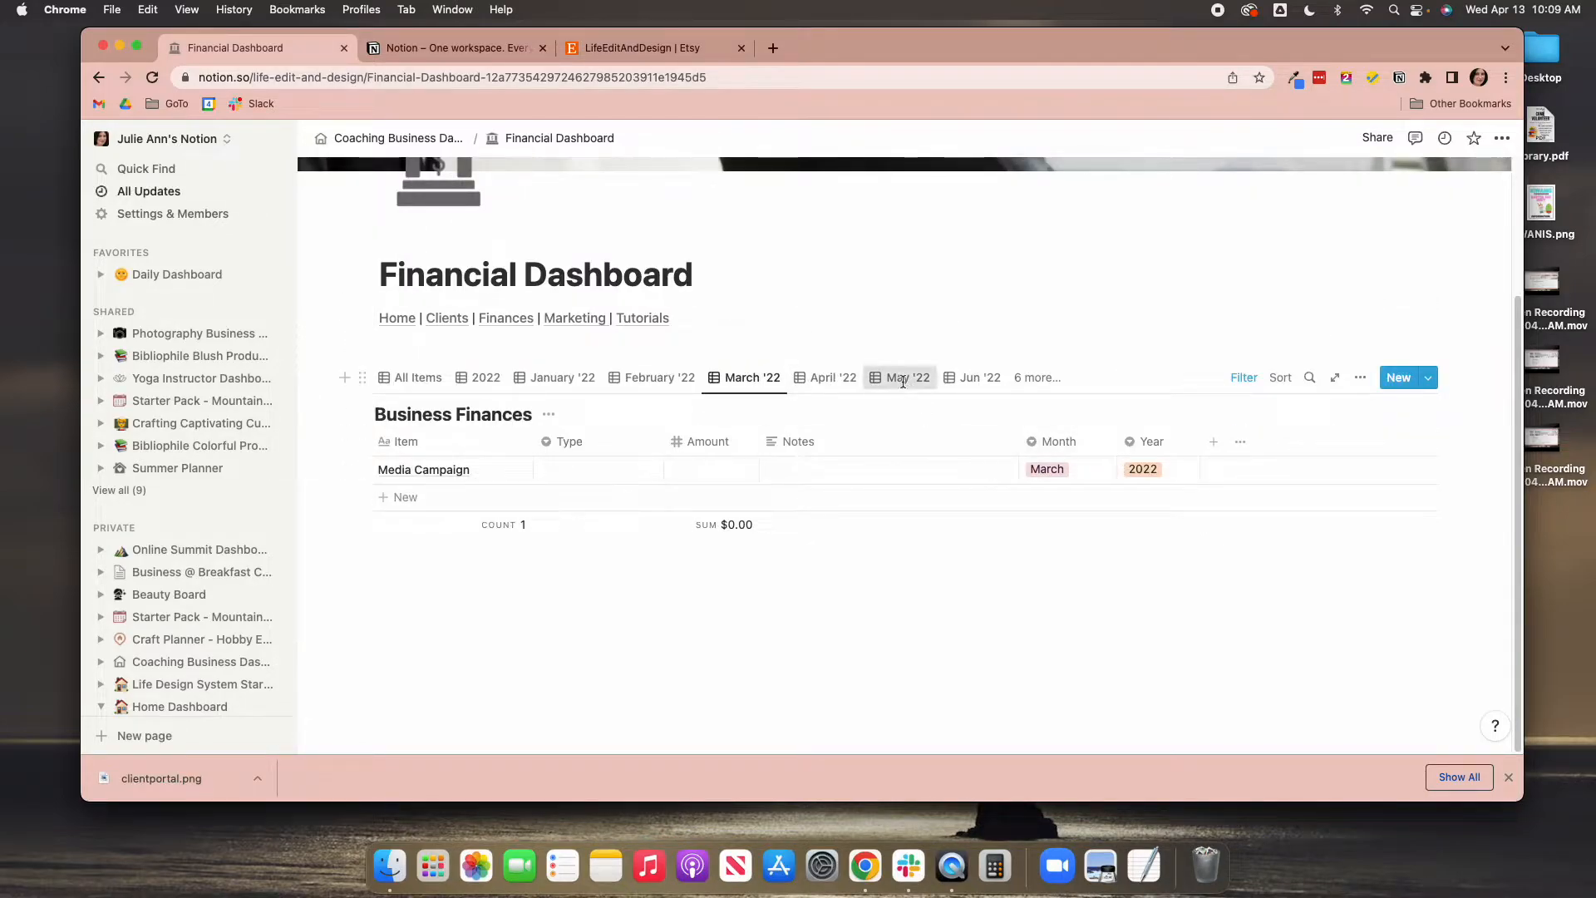
pyautogui.click(903, 380)
pyautogui.click(533, 382)
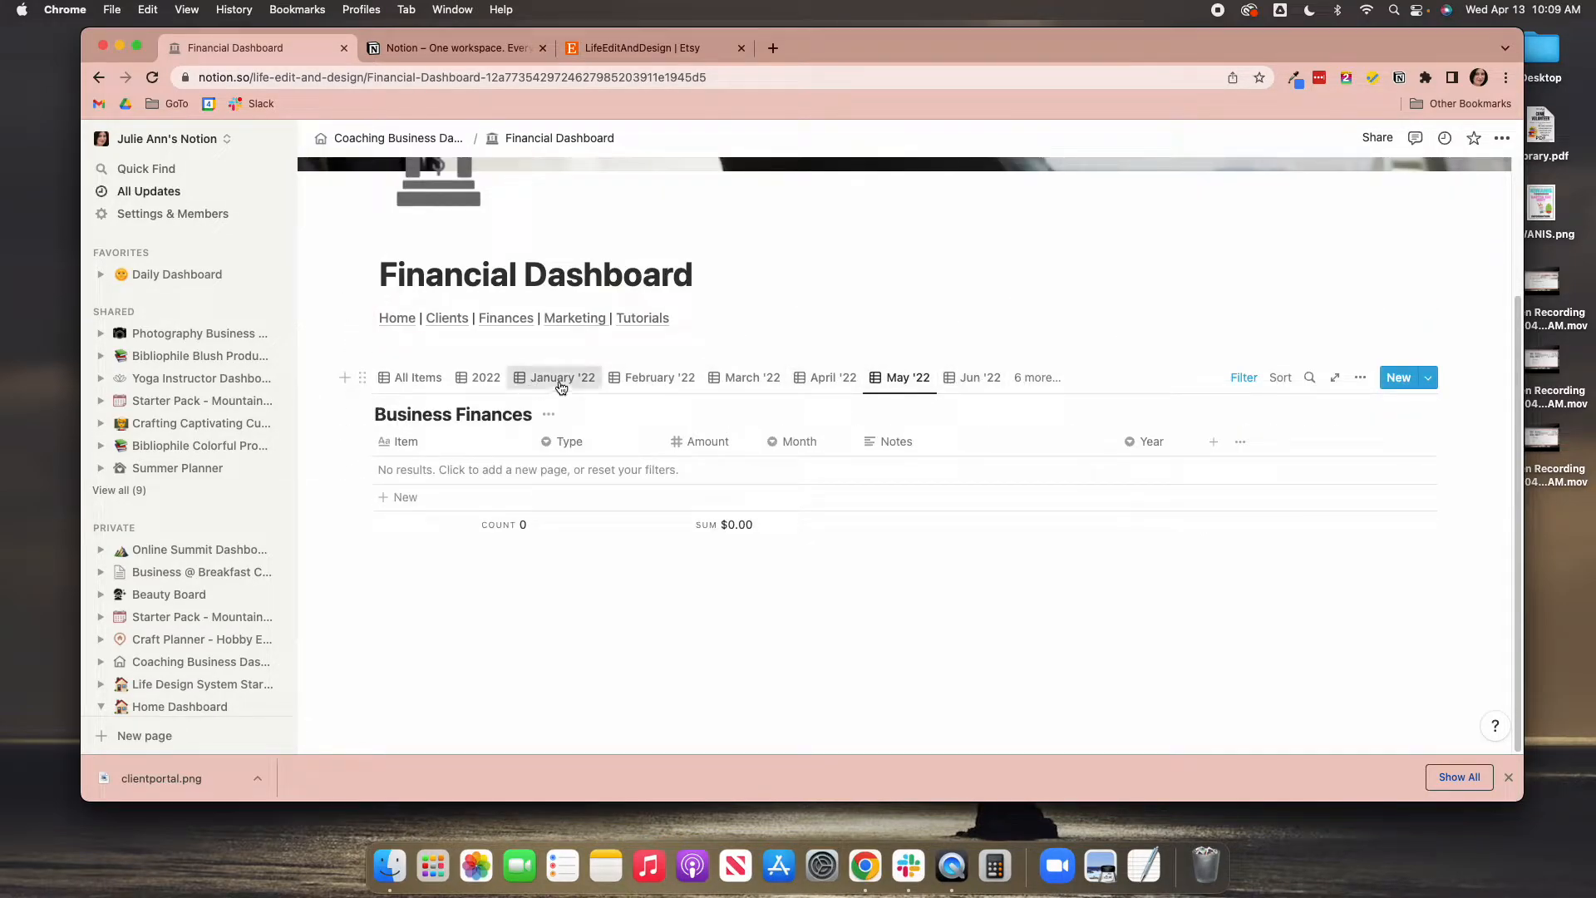
pyautogui.click(465, 353)
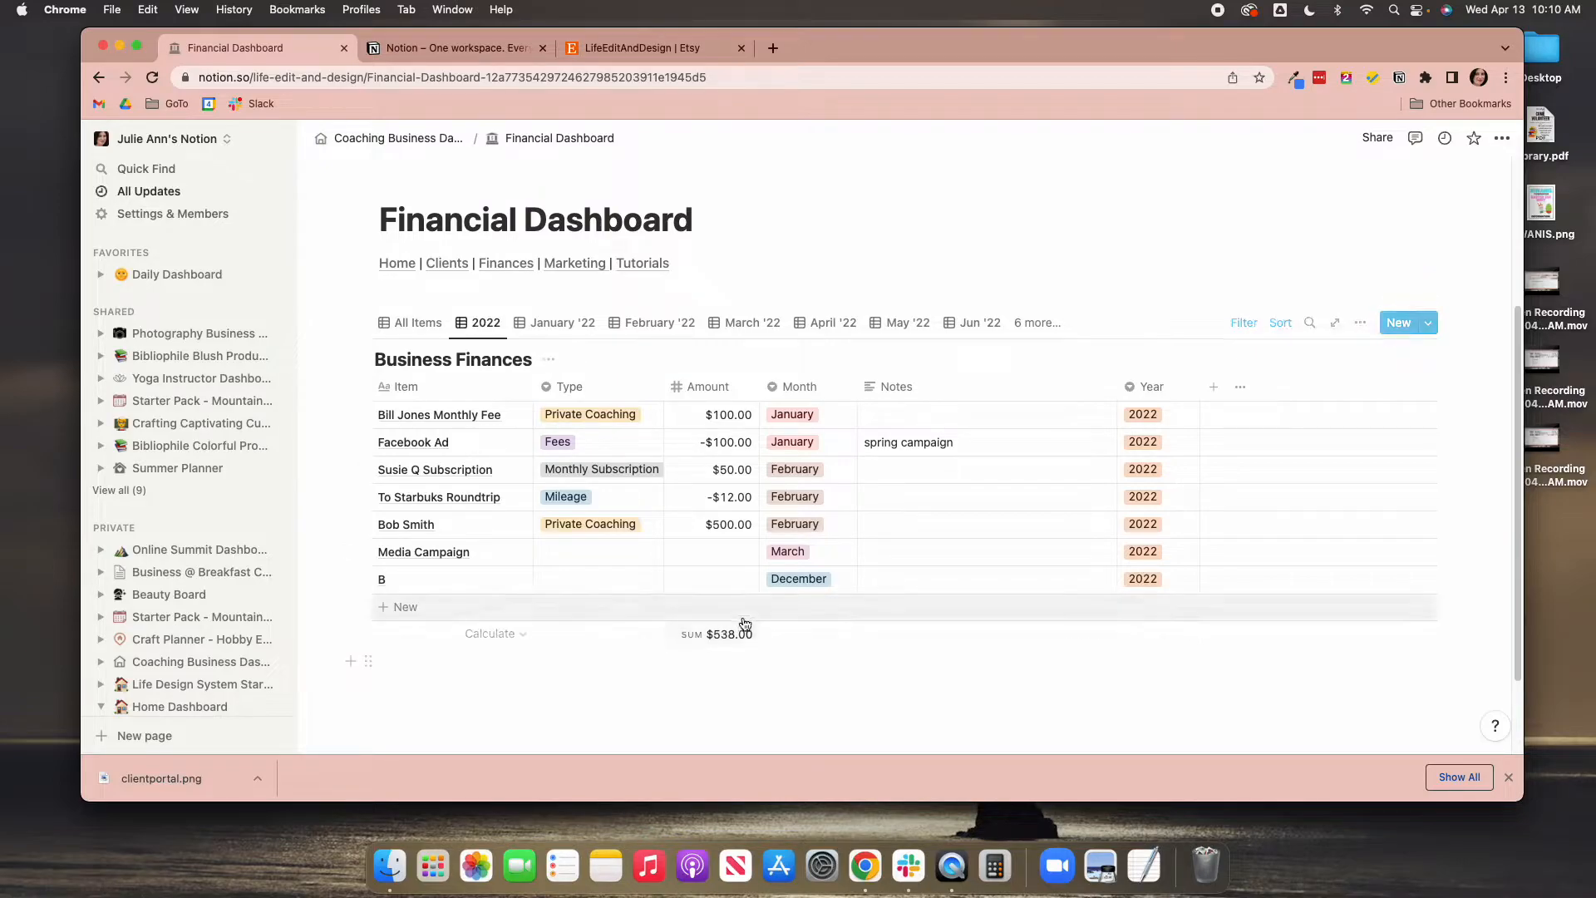
# Compare the entries and amount totals in the January, February and March '22 views with the 2022 view
pyautogui.click(559, 322)
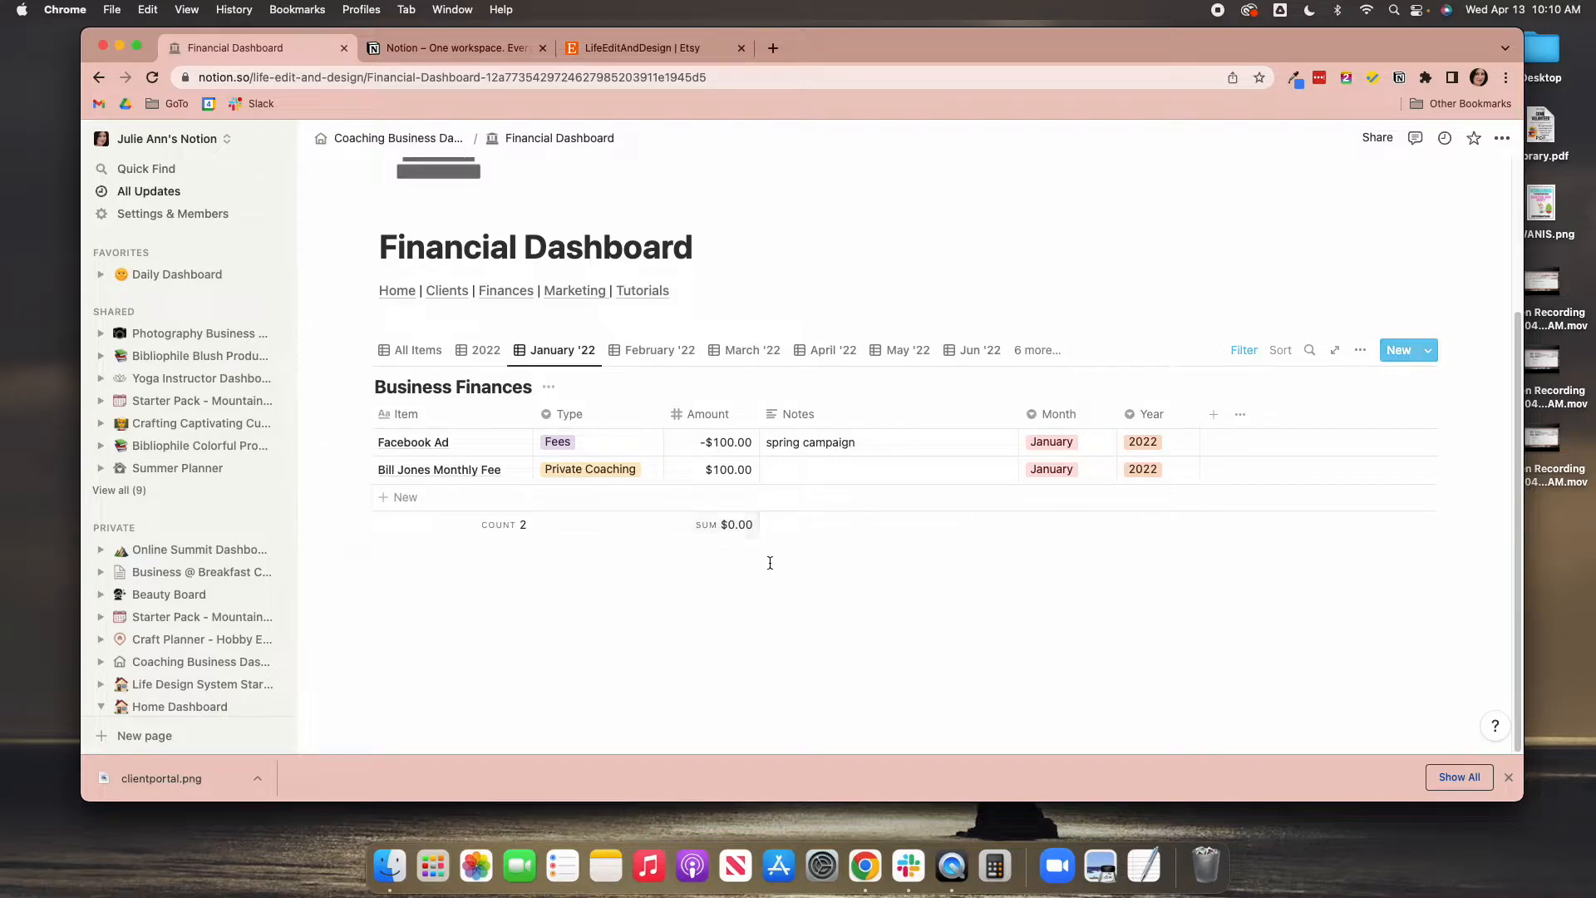
pyautogui.click(638, 352)
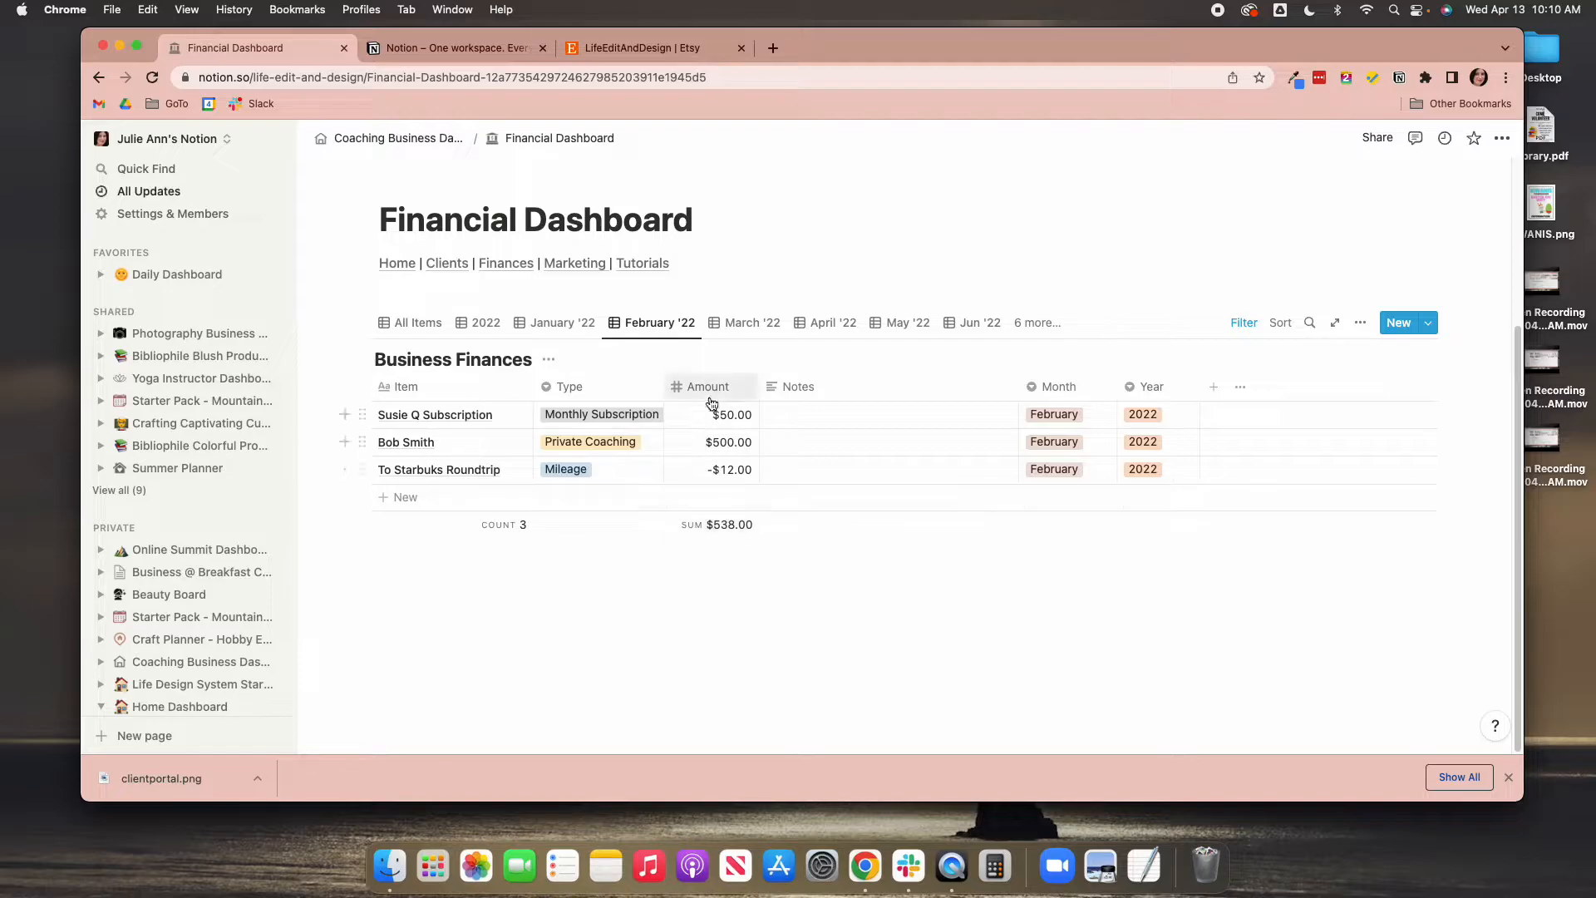
pyautogui.click(474, 328)
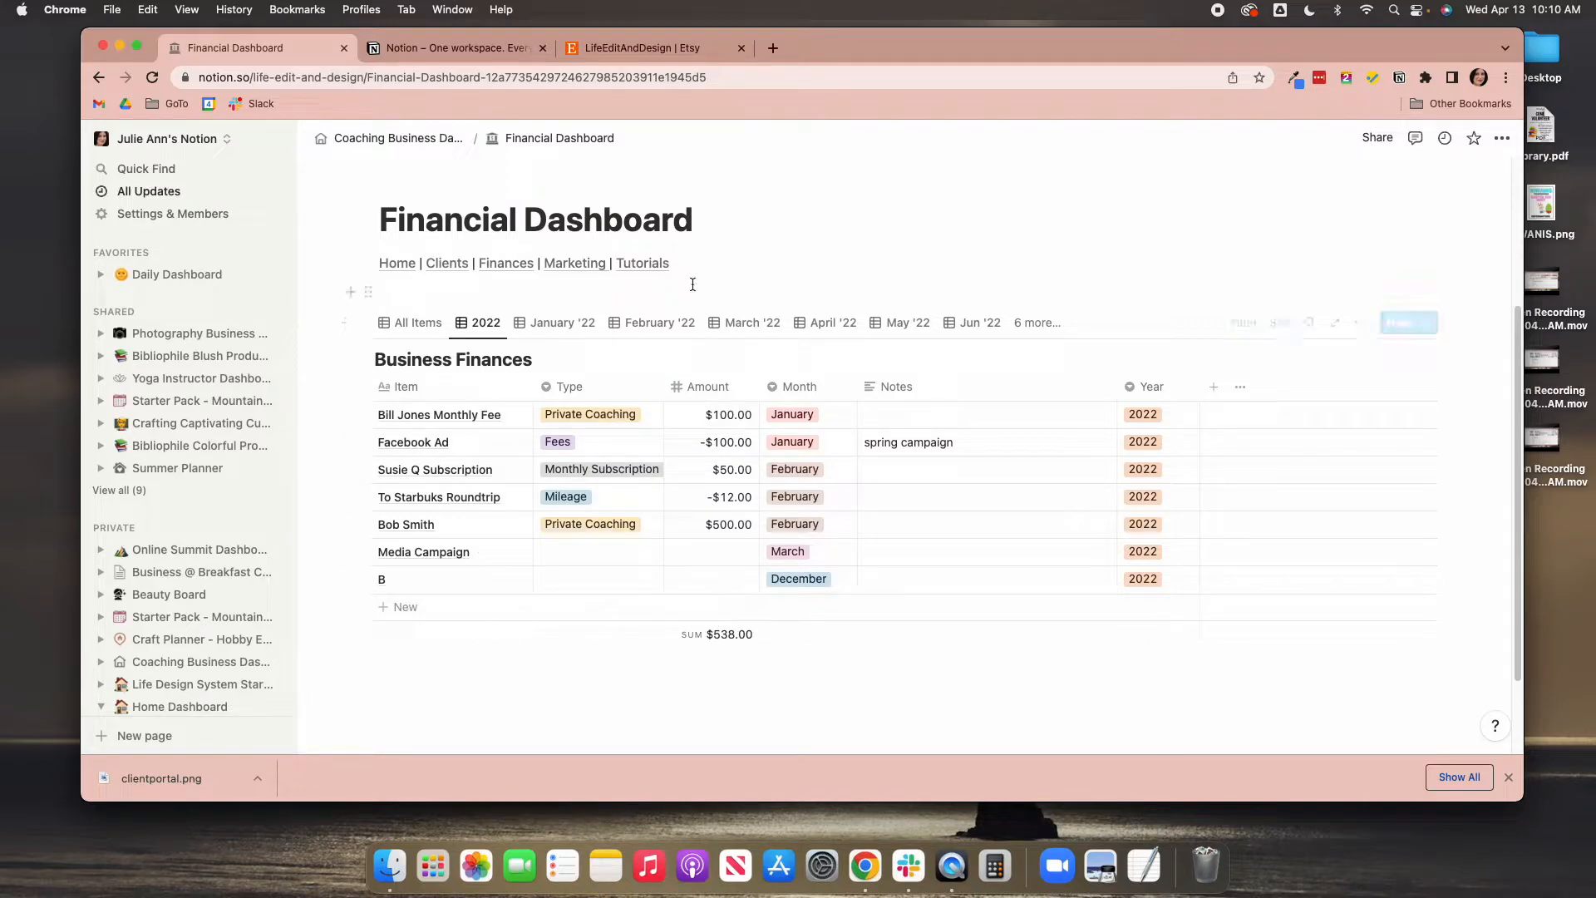
pyautogui.click(737, 323)
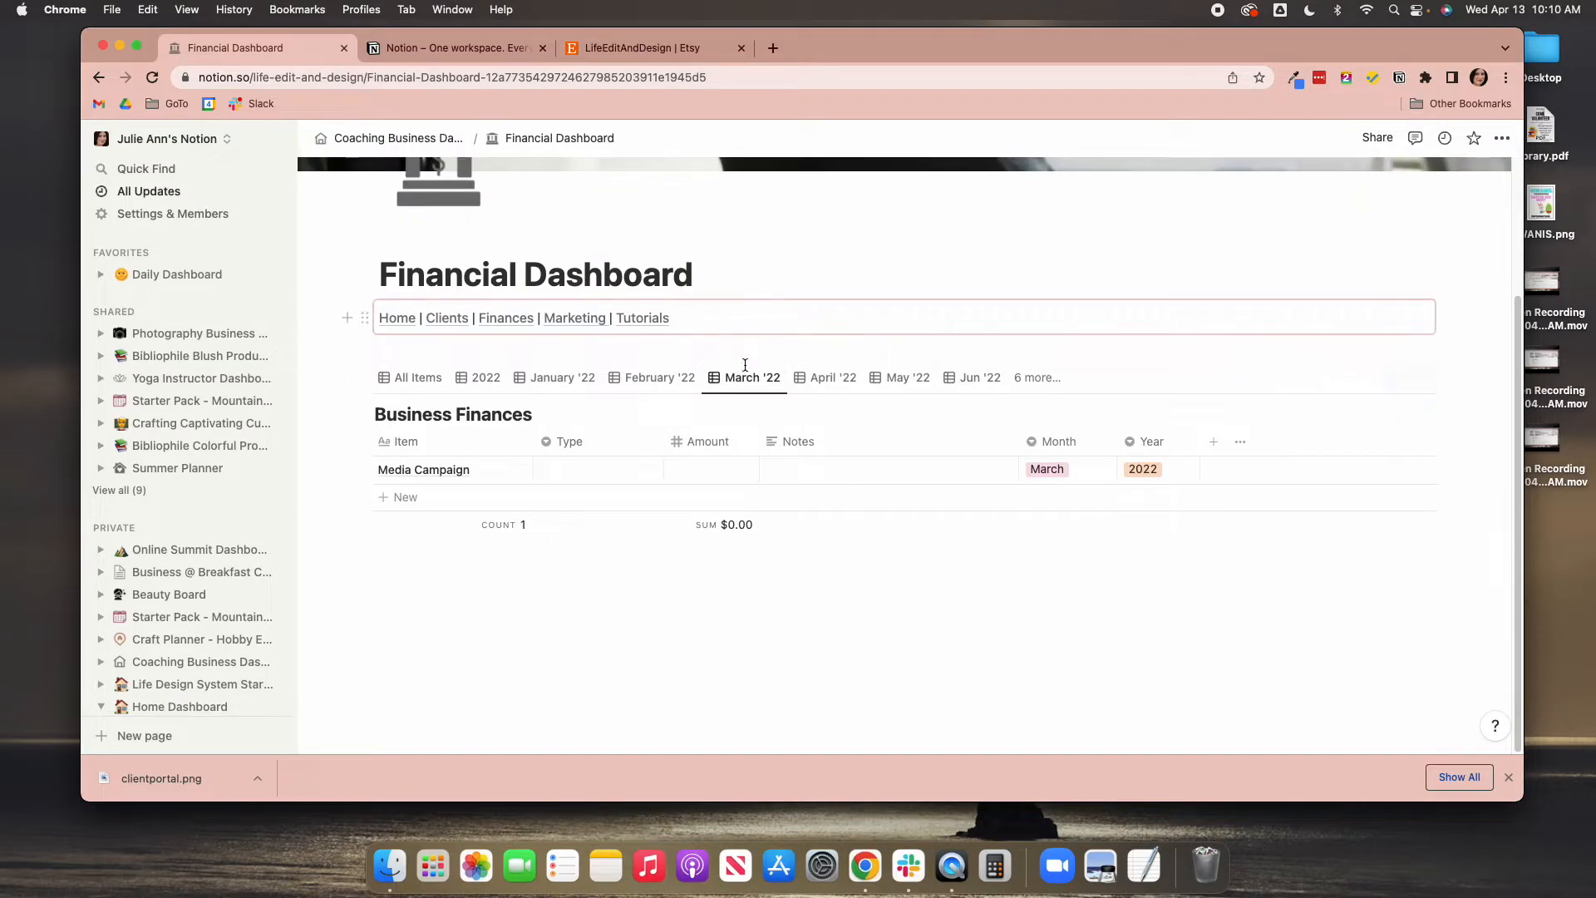
pyautogui.click(659, 378)
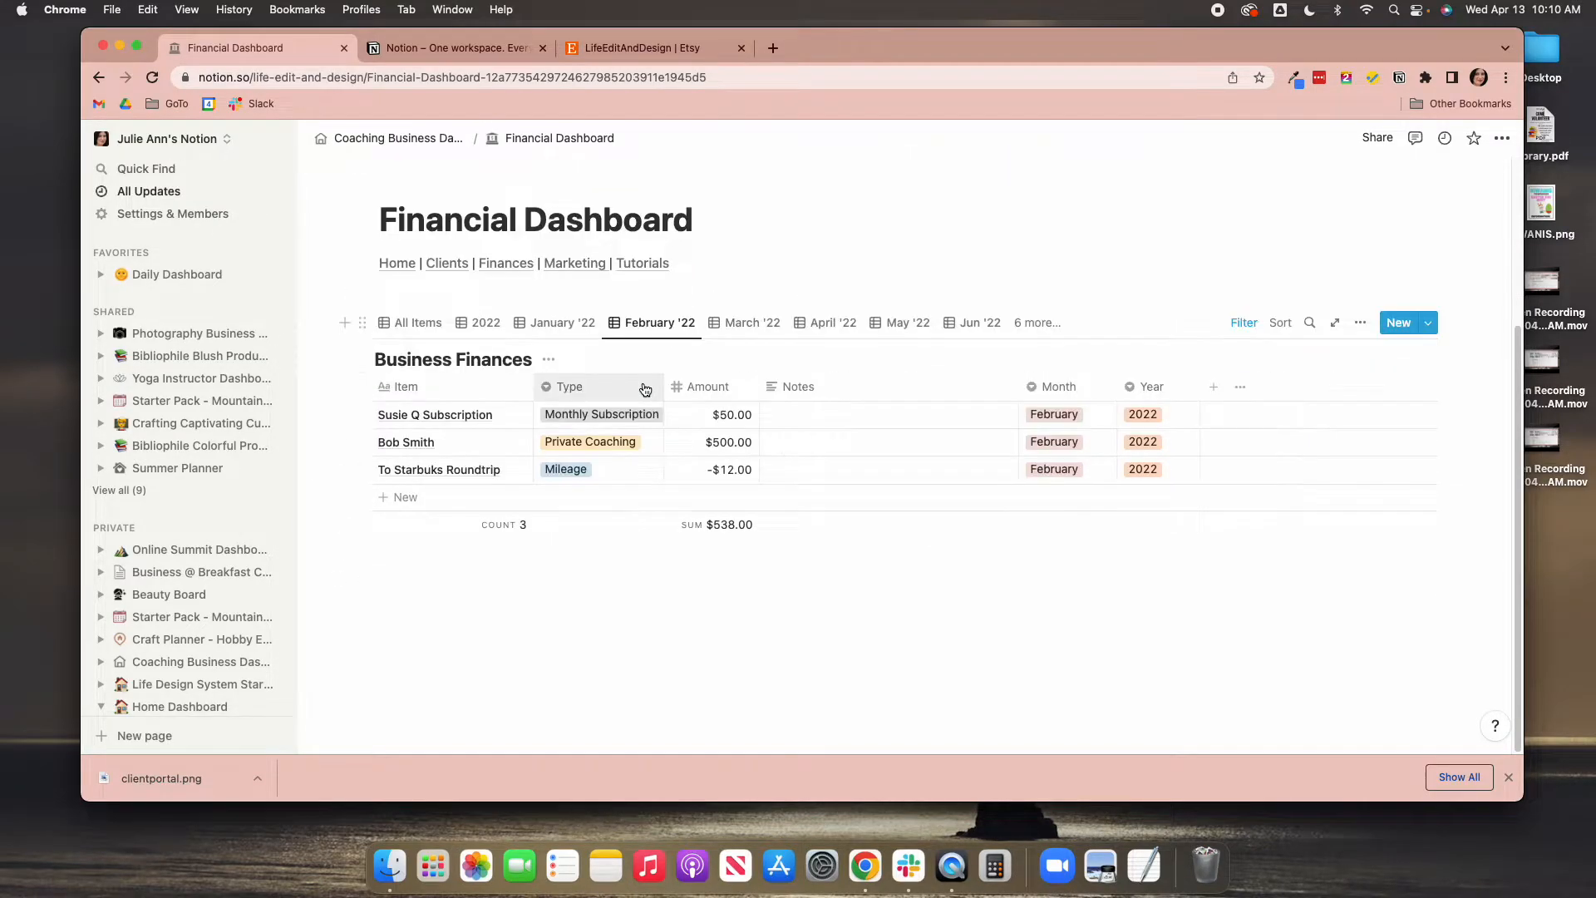
pyautogui.click(551, 324)
pyautogui.click(479, 350)
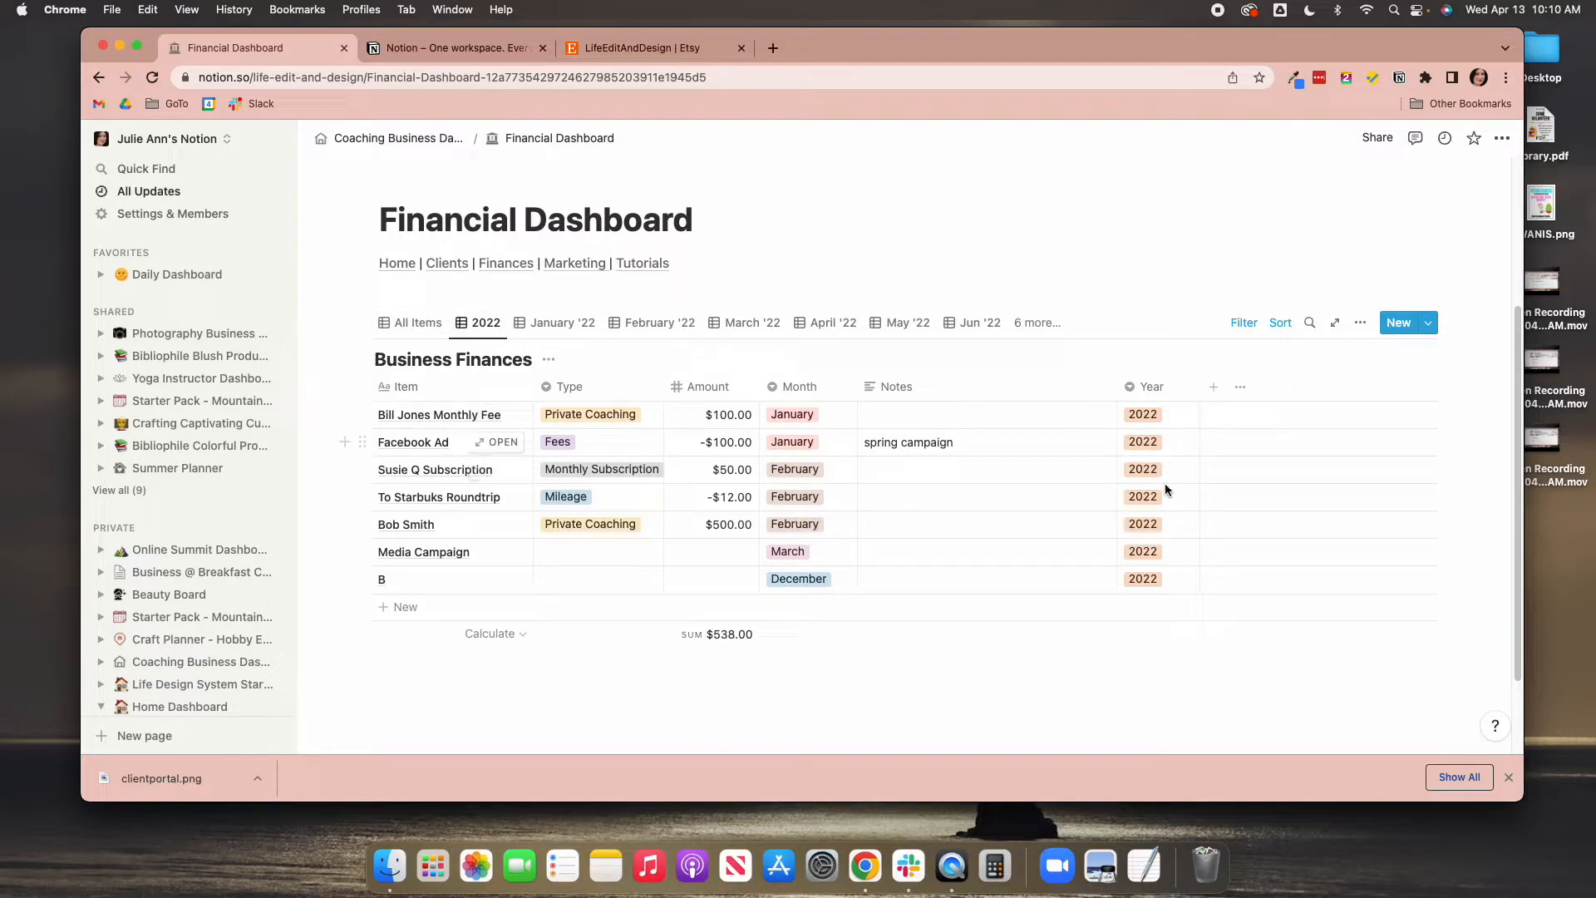
# Delete the December entry "B" from the All Items view of Business Finances
pyautogui.click(413, 323)
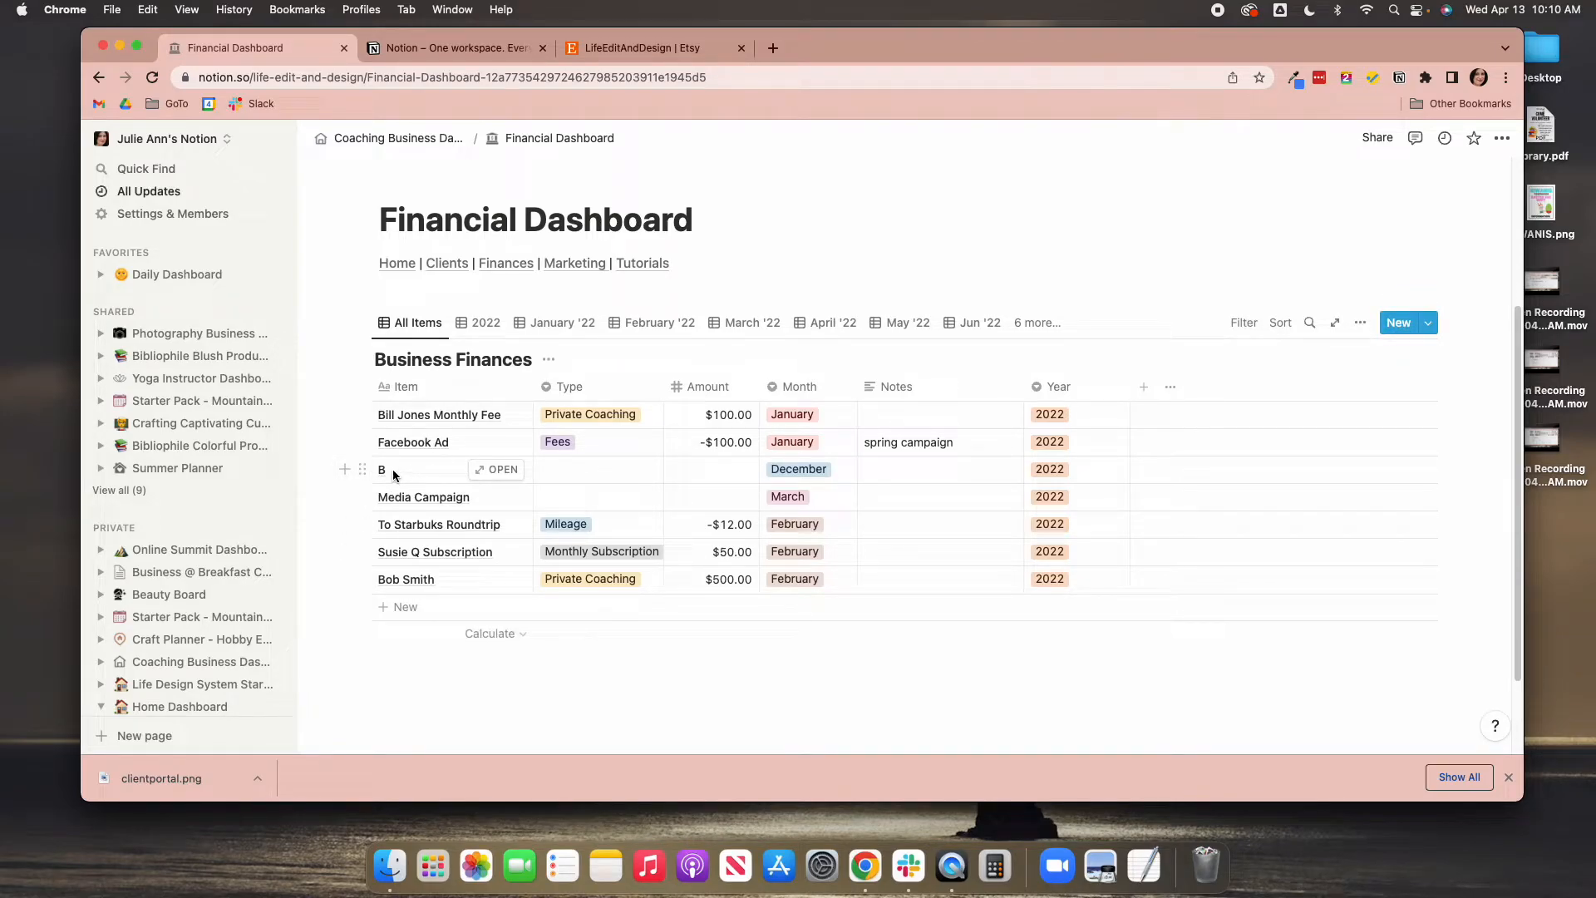
pyautogui.click(363, 471)
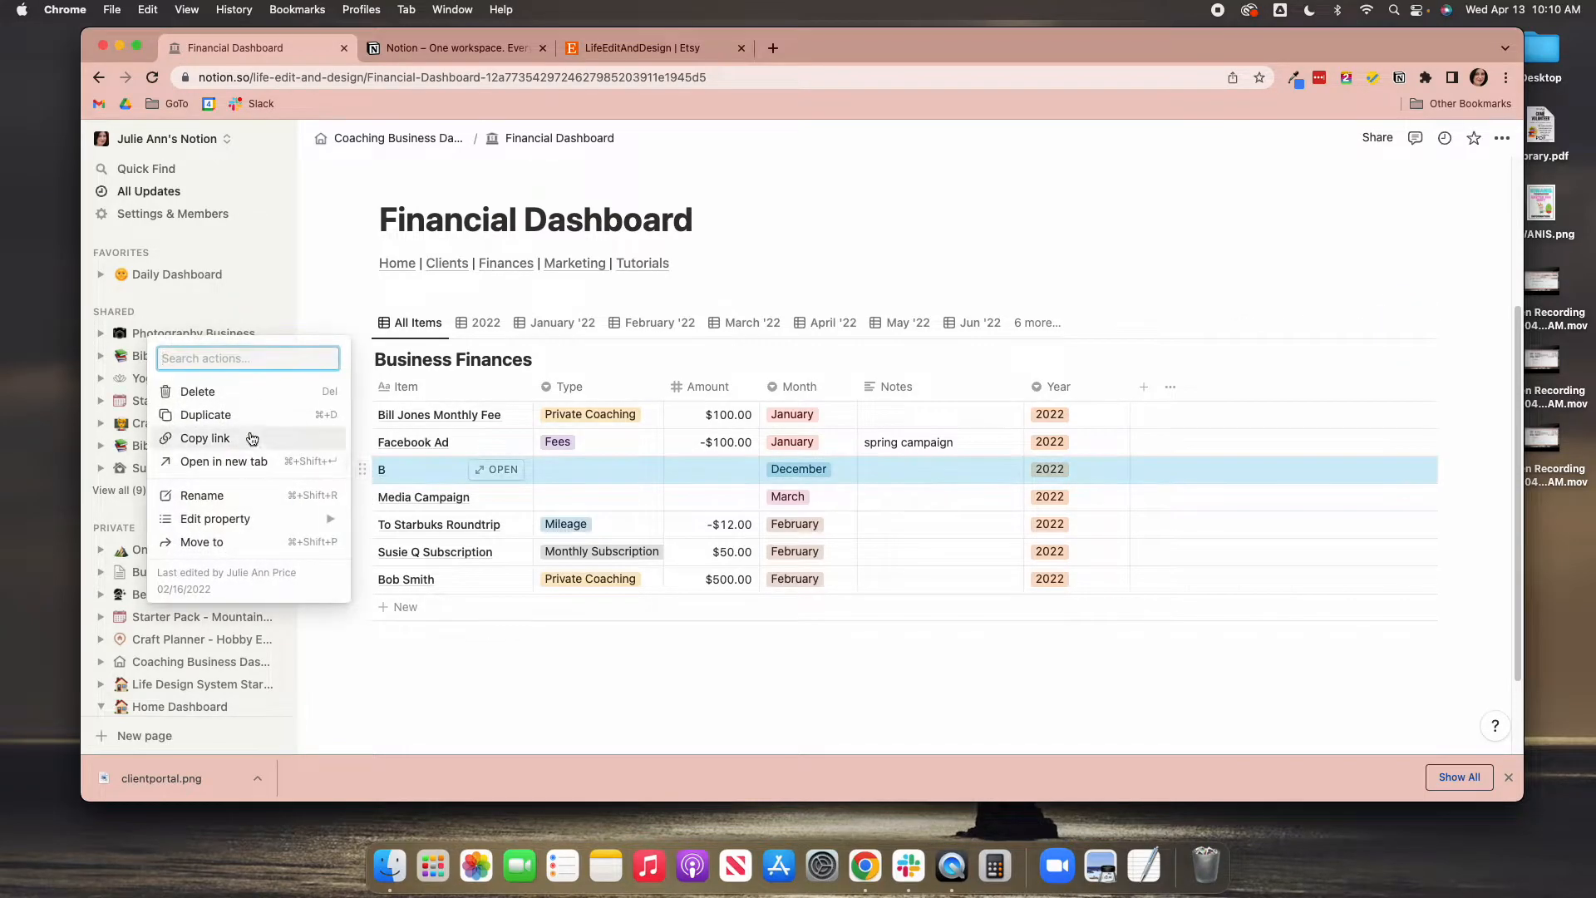
pyautogui.click(270, 391)
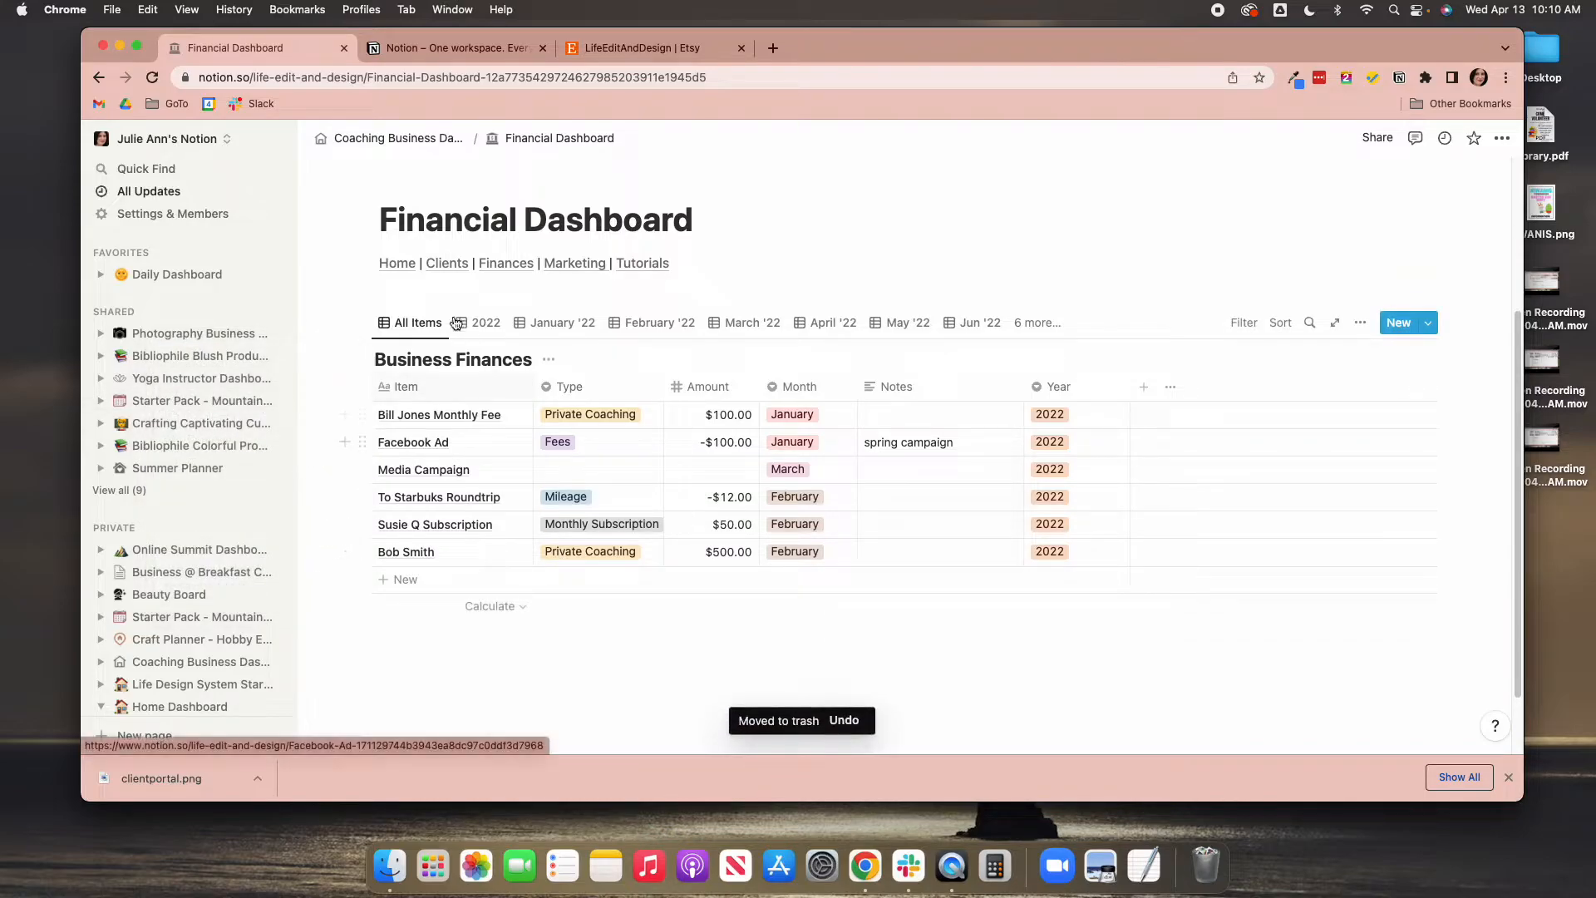
# In the 2022 view, review the first entry's Type, Month and Year options and the actions available for the Amount column
pyautogui.click(494, 324)
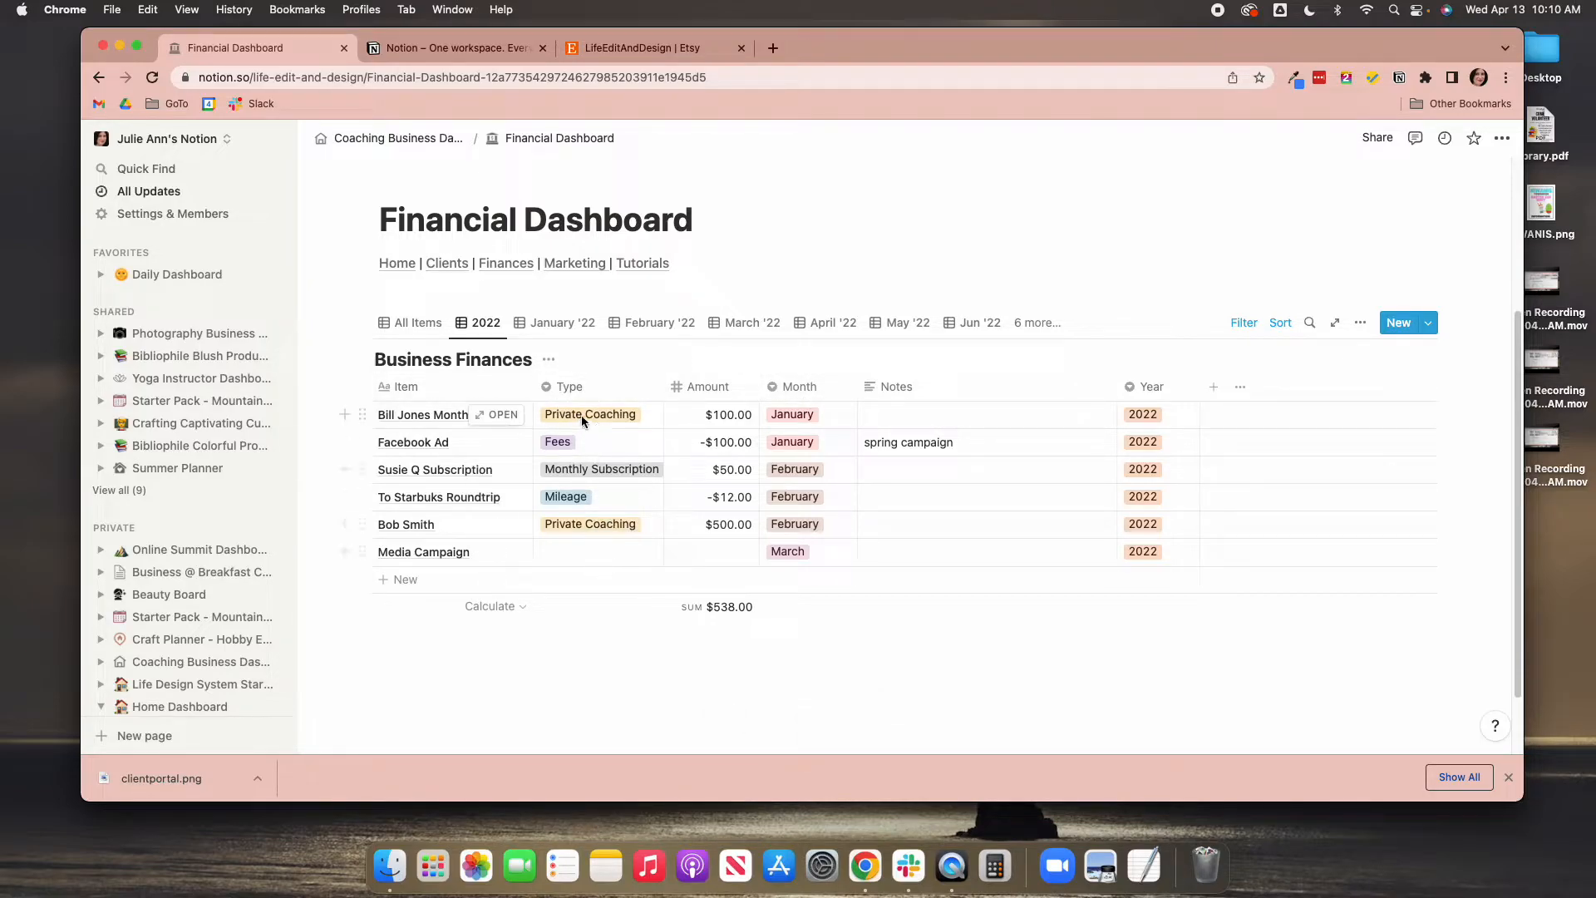
pyautogui.click(600, 413)
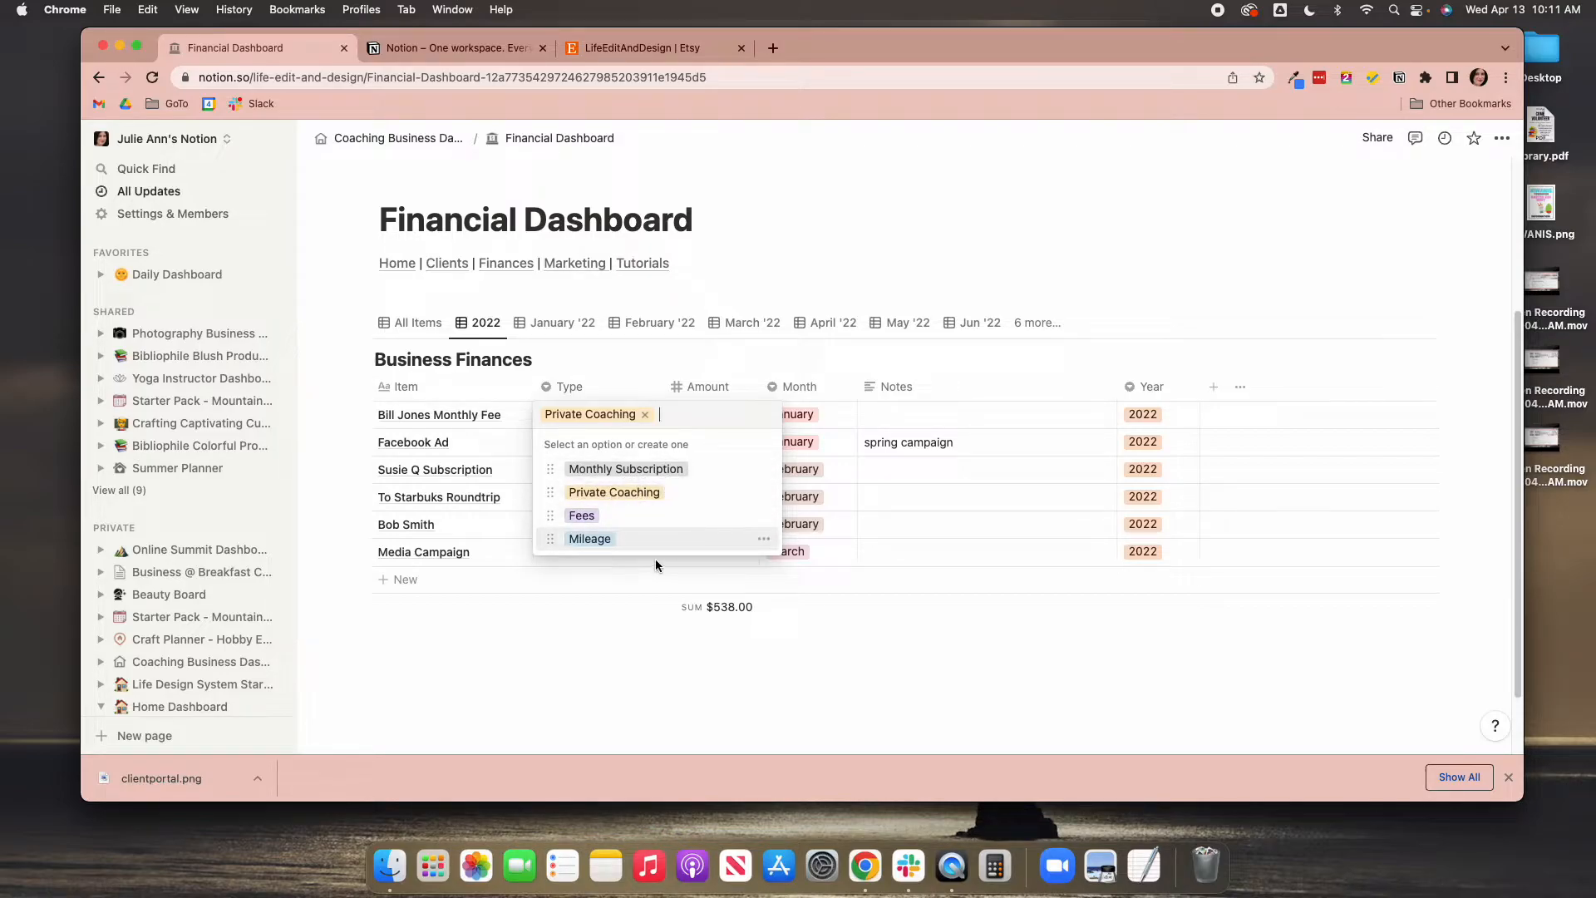
pyautogui.click(596, 641)
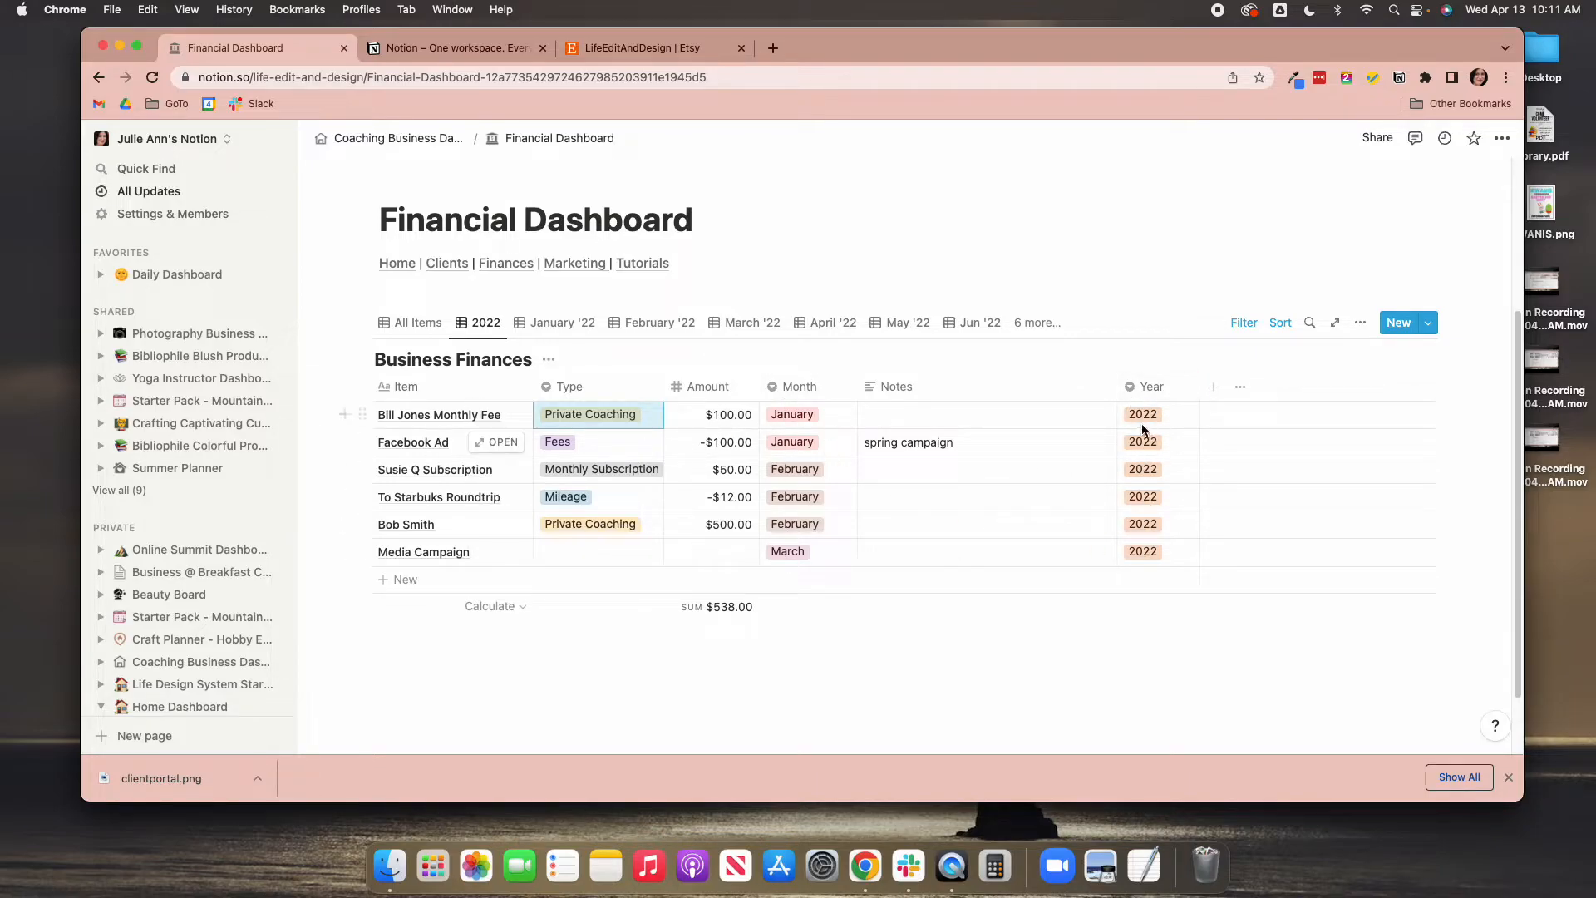
pyautogui.click(811, 415)
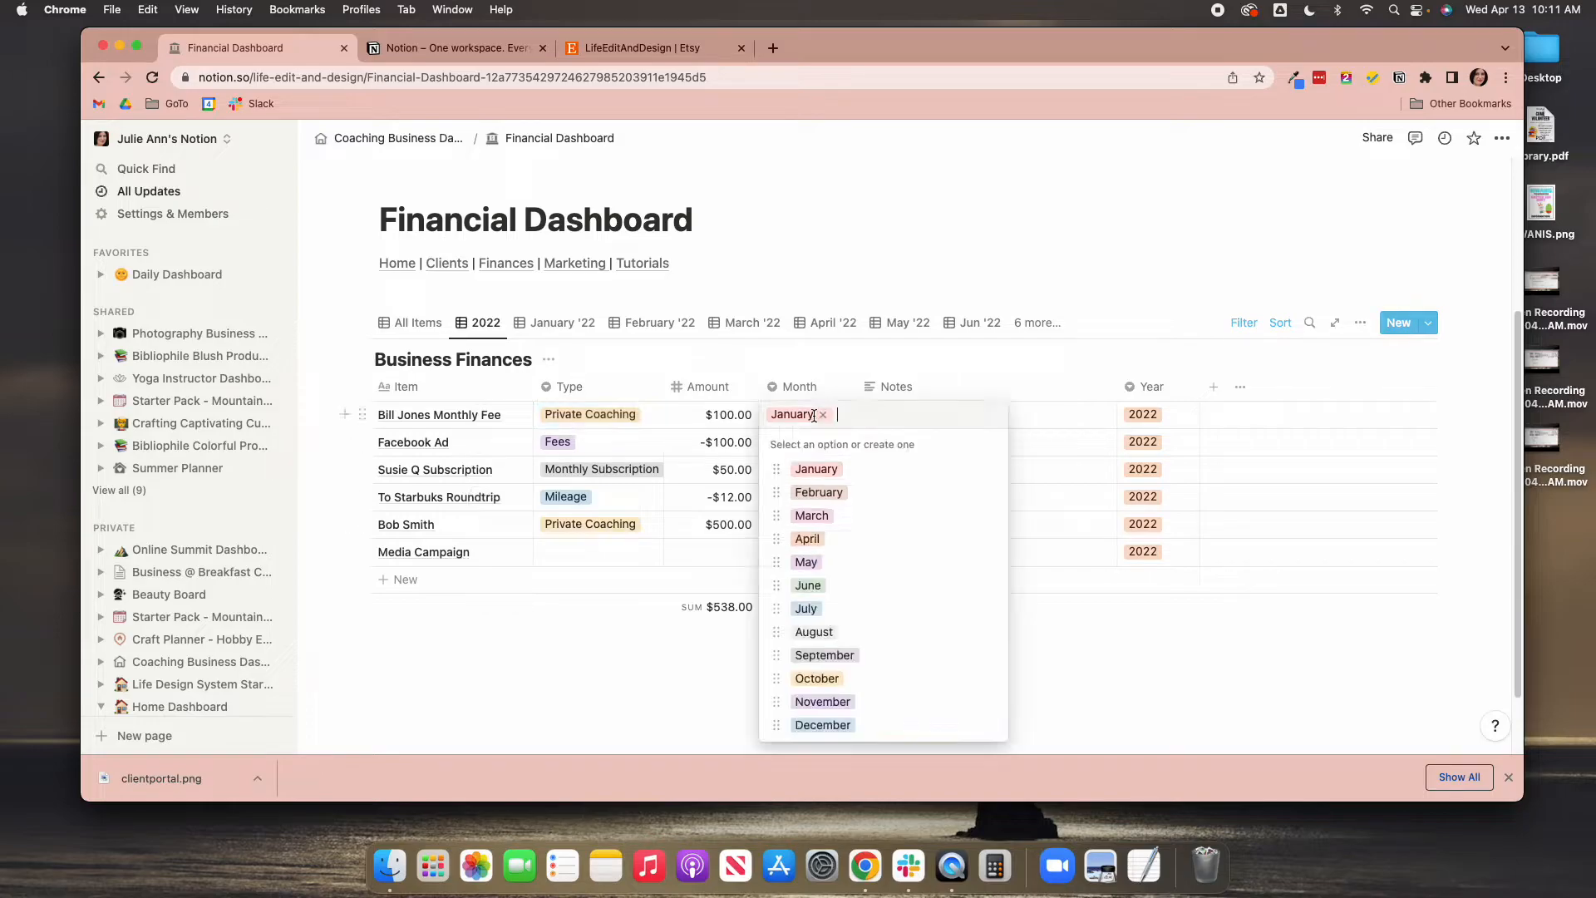
pyautogui.click(1072, 657)
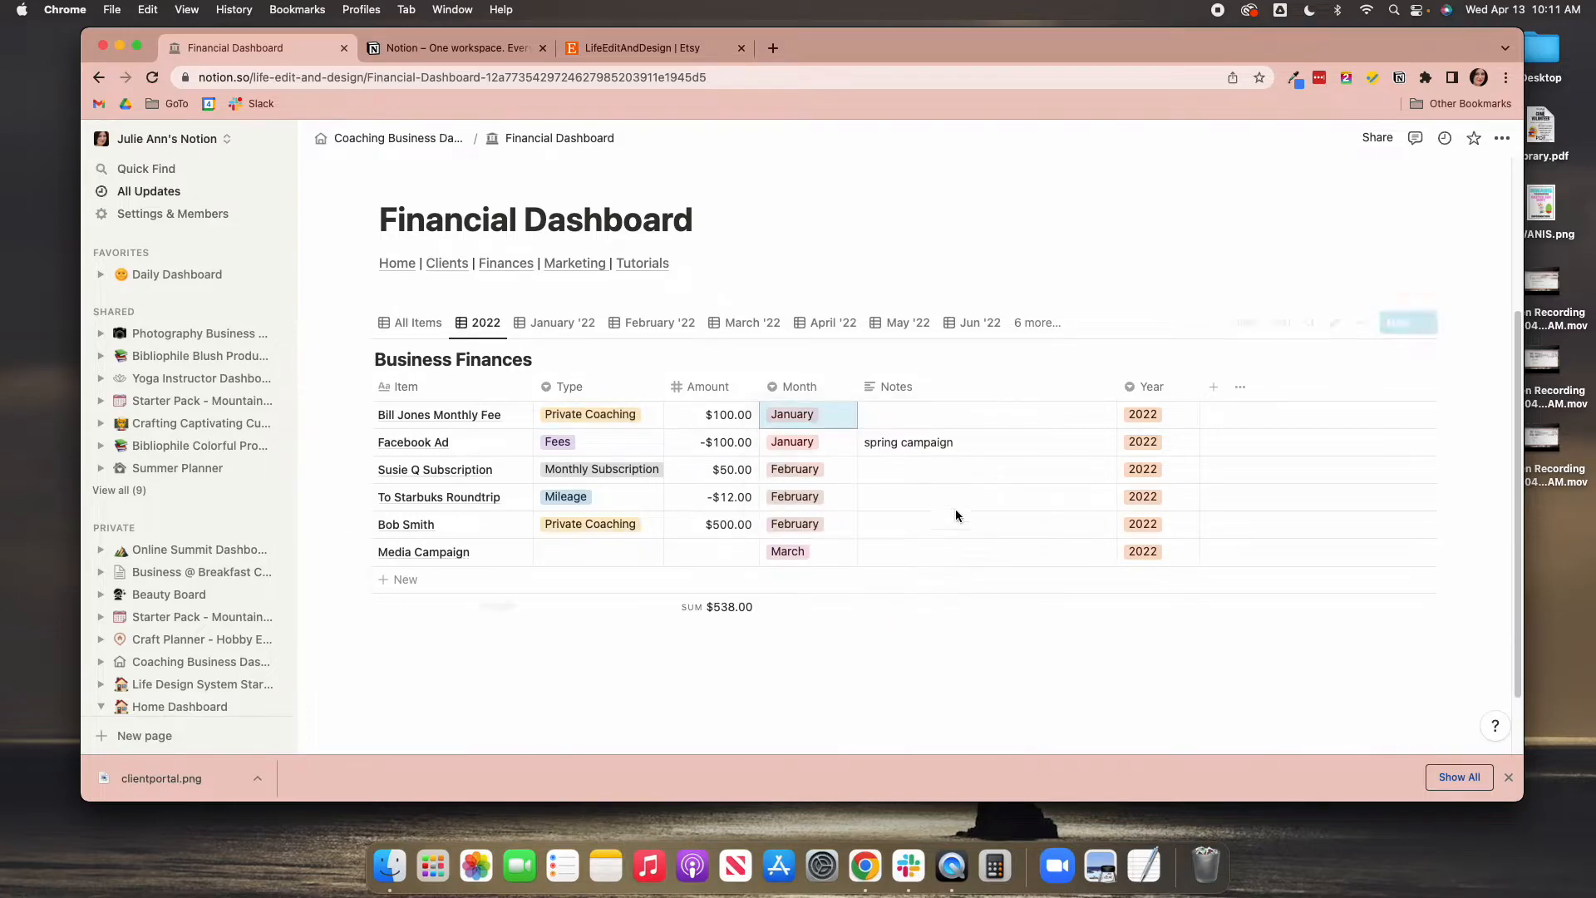
pyautogui.click(1161, 414)
pyautogui.click(1004, 652)
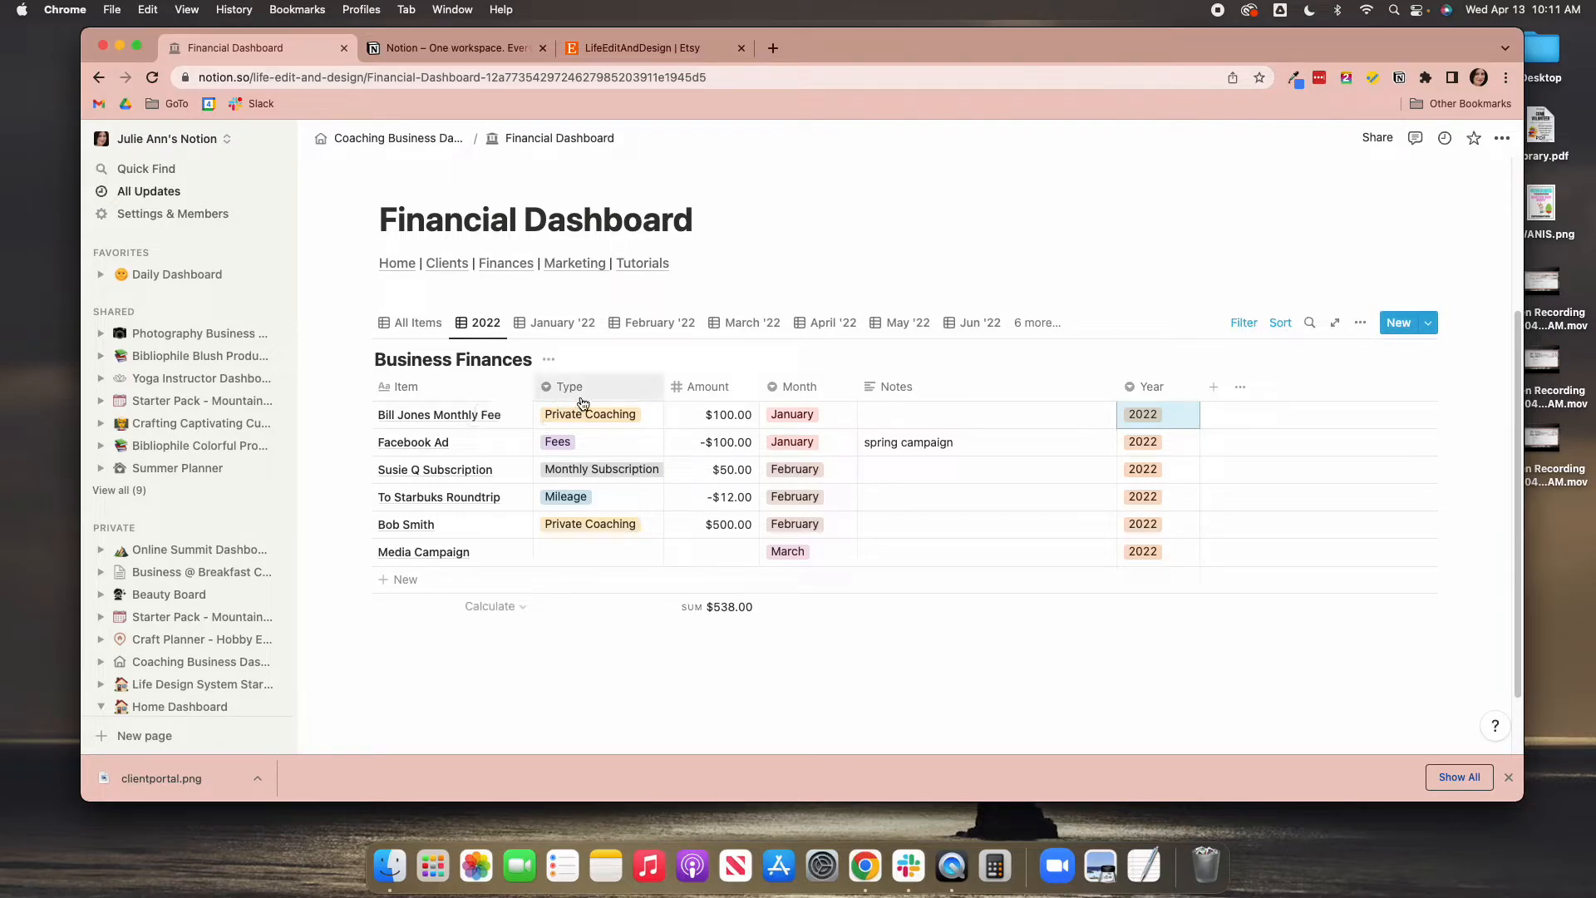
pyautogui.click(693, 387)
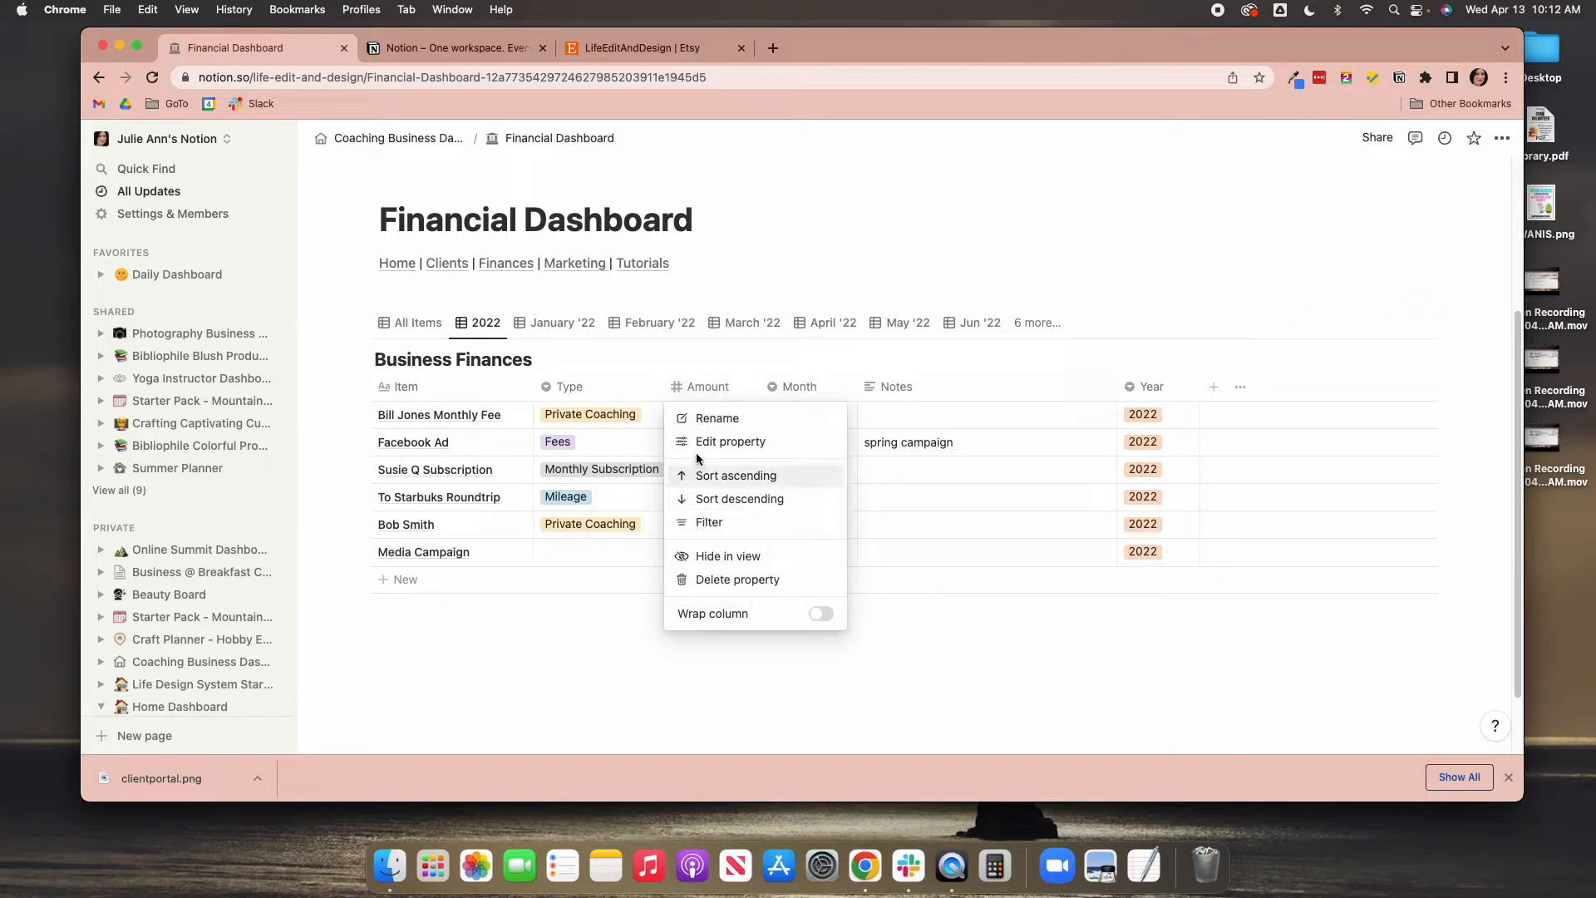
pyautogui.click(1219, 363)
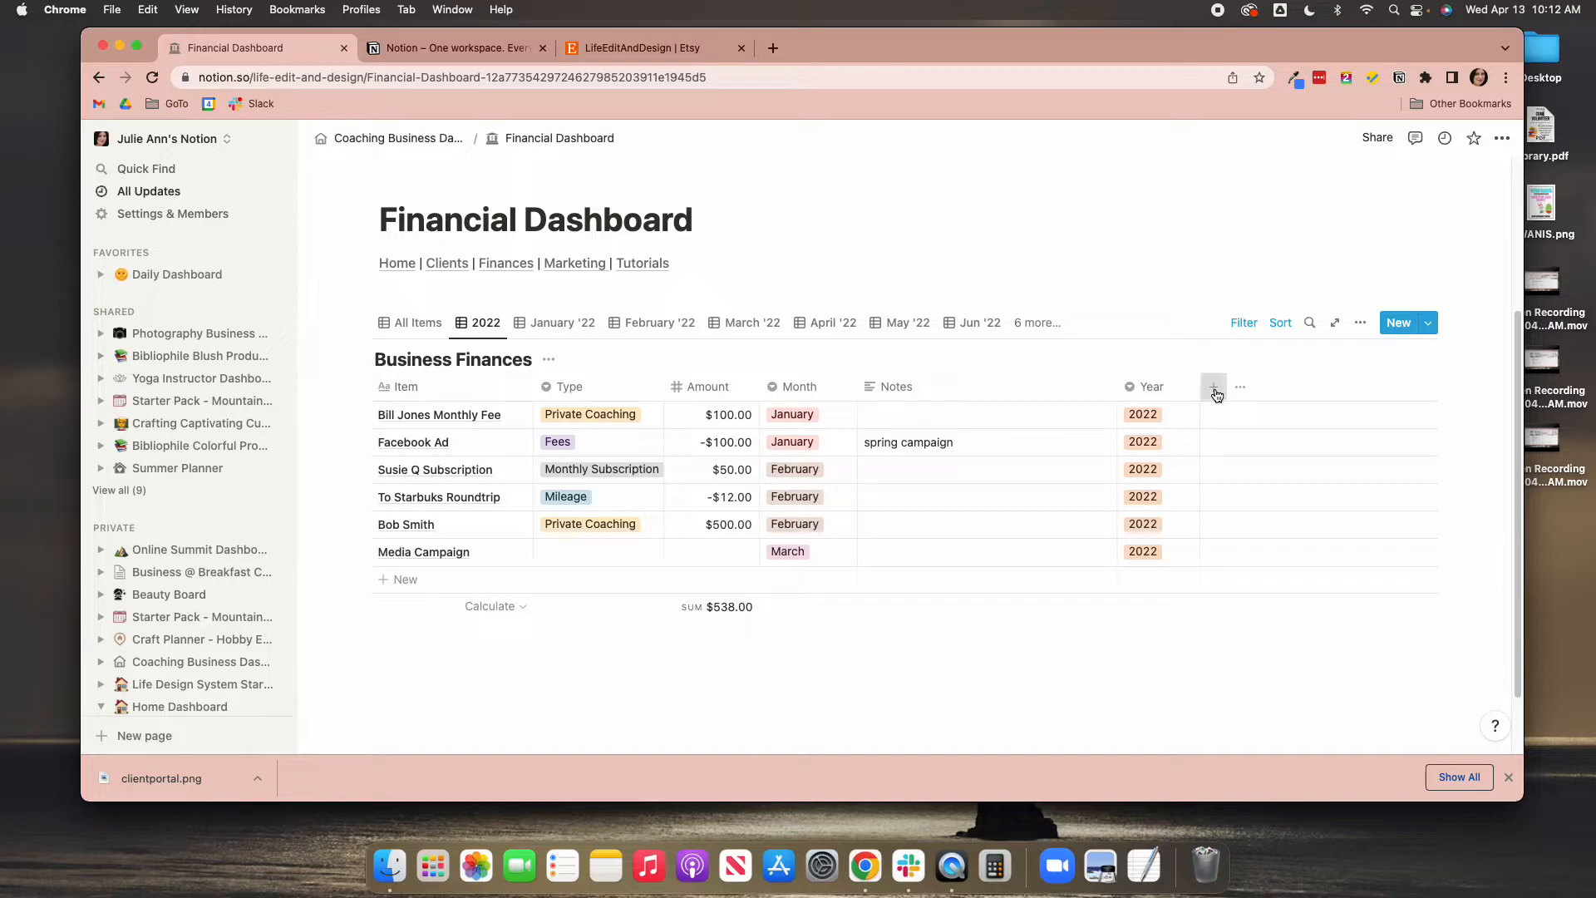
# Add a Select property named "B/P" after the Year column
pyautogui.click(1214, 389)
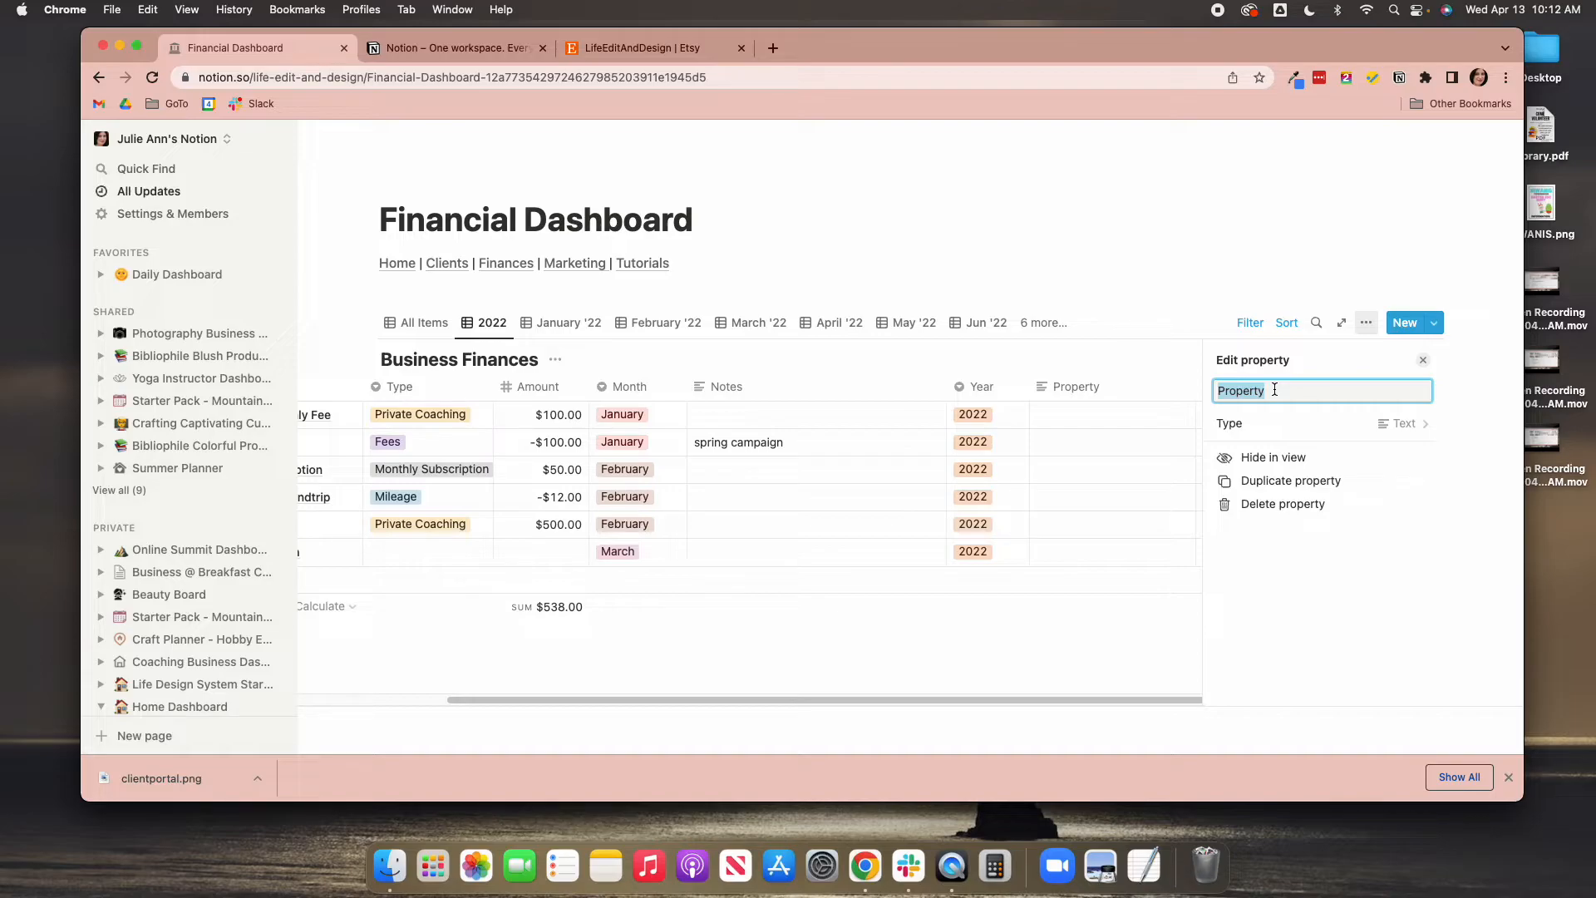
pyautogui.write('B')
pyautogui.click(1399, 433)
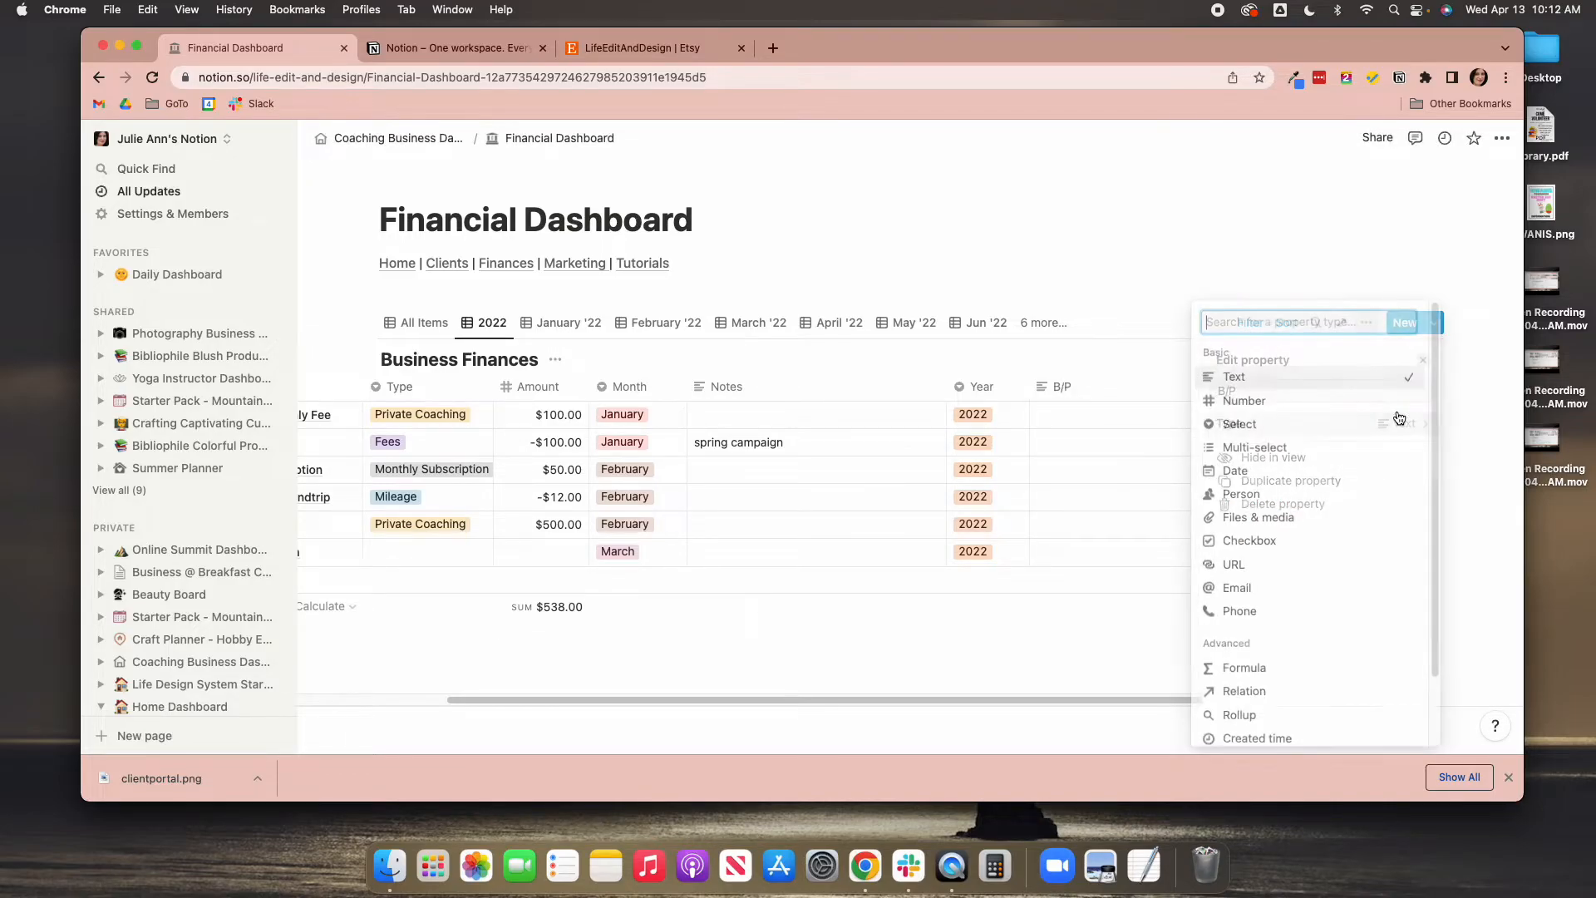
pyautogui.click(1254, 425)
pyautogui.press('Escape')
# Create the B/P options Business for the first entry and Personal for the Facebook Ad entry
pyautogui.click(1242, 414)
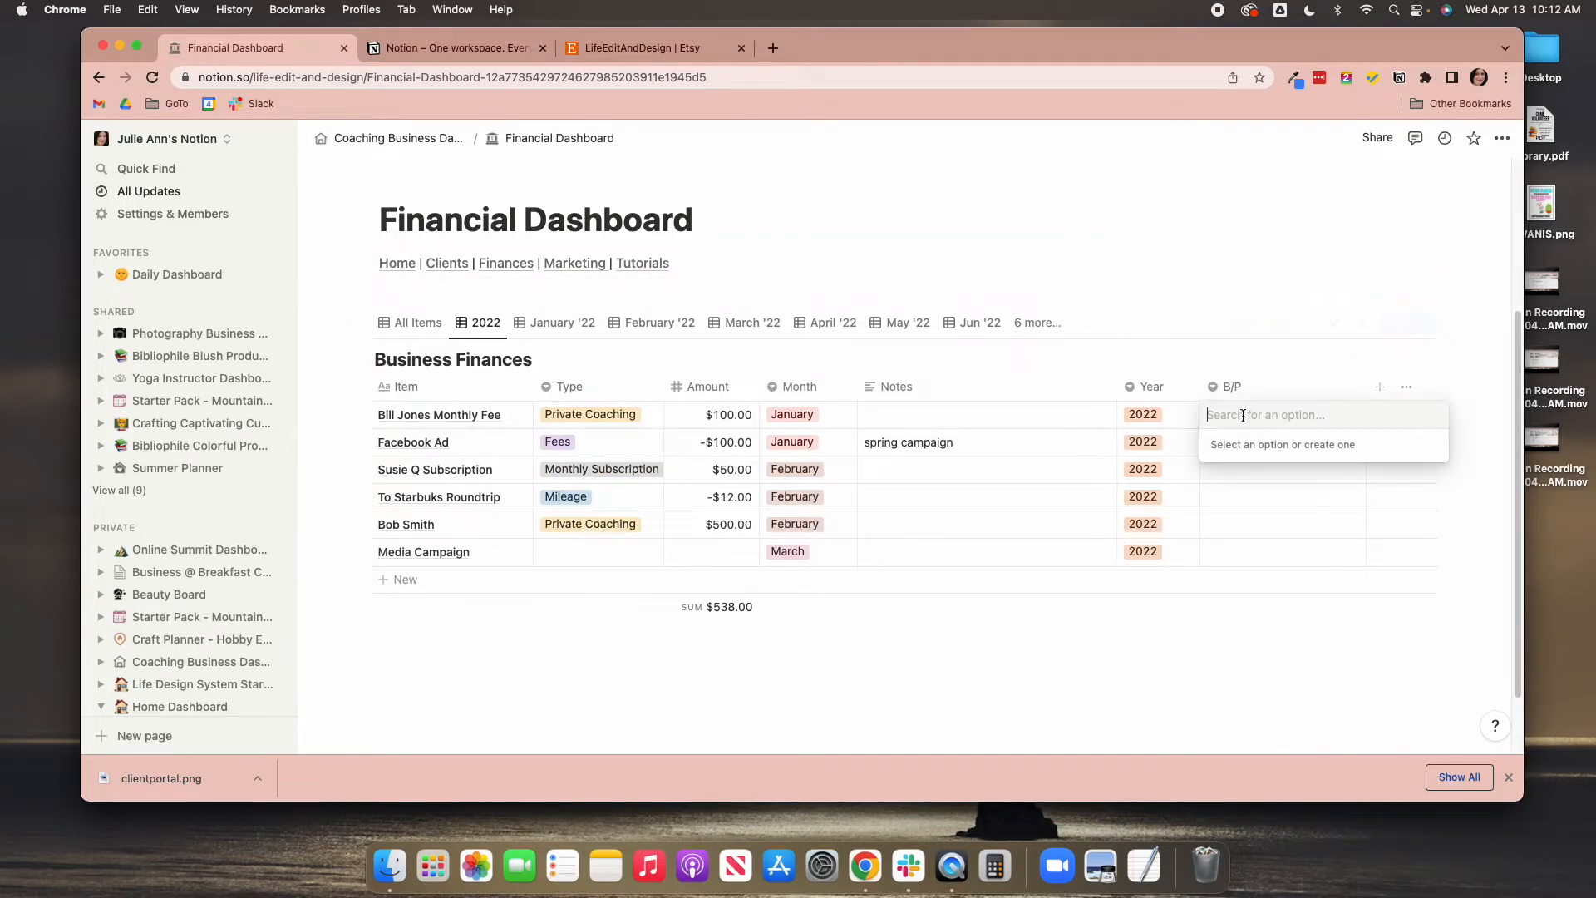
pyautogui.write('Business')
pyautogui.press('Return')
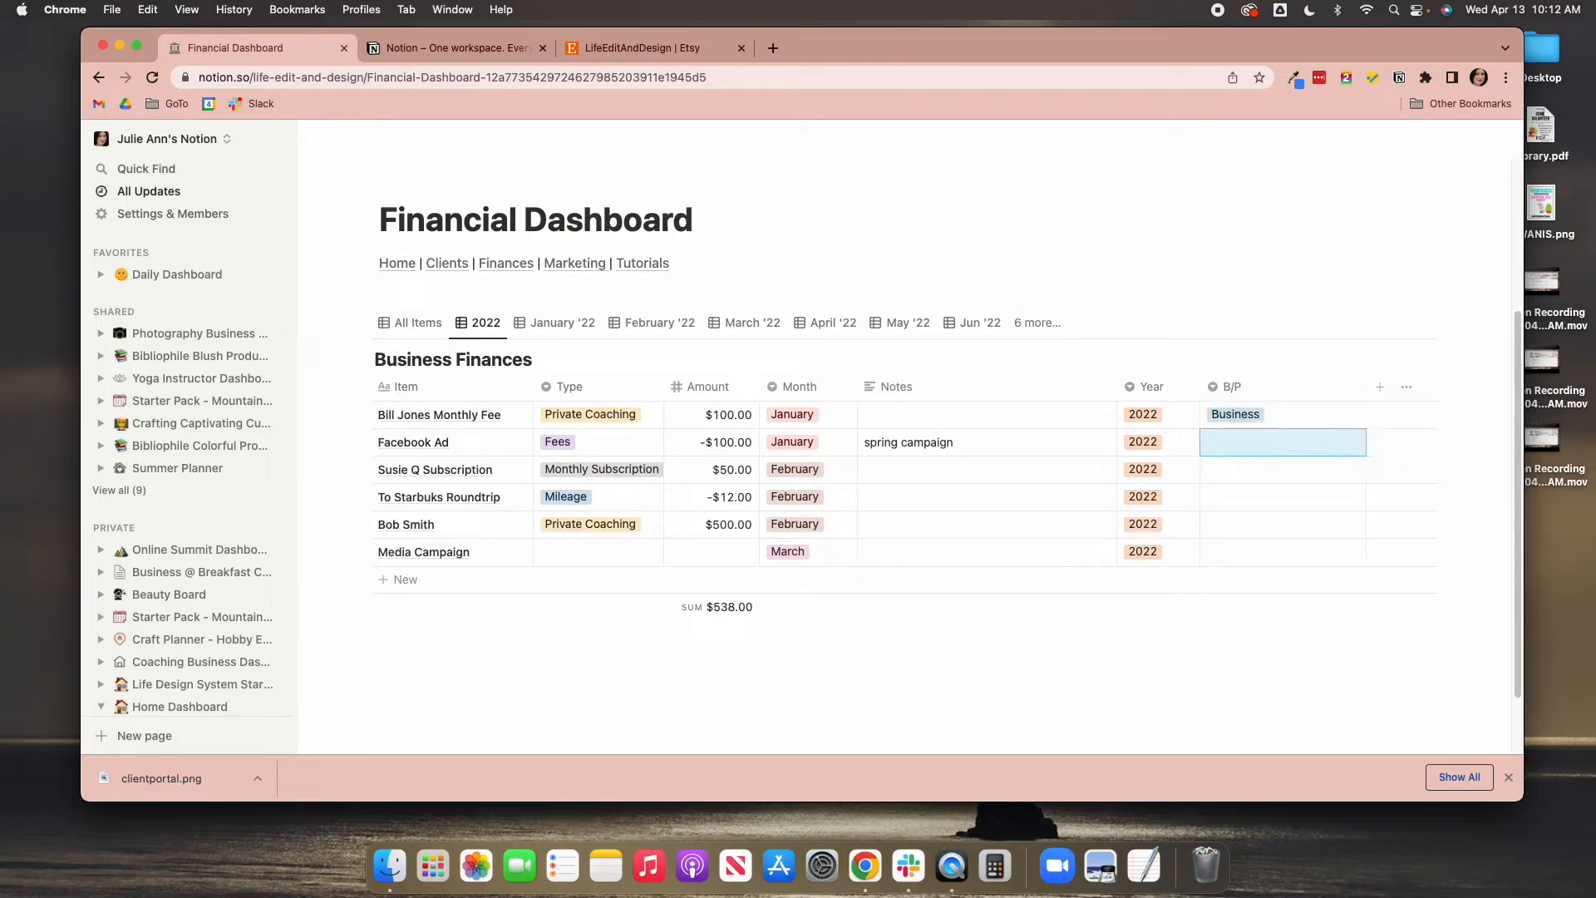
pyautogui.write('Personal')
pyautogui.press('Return')
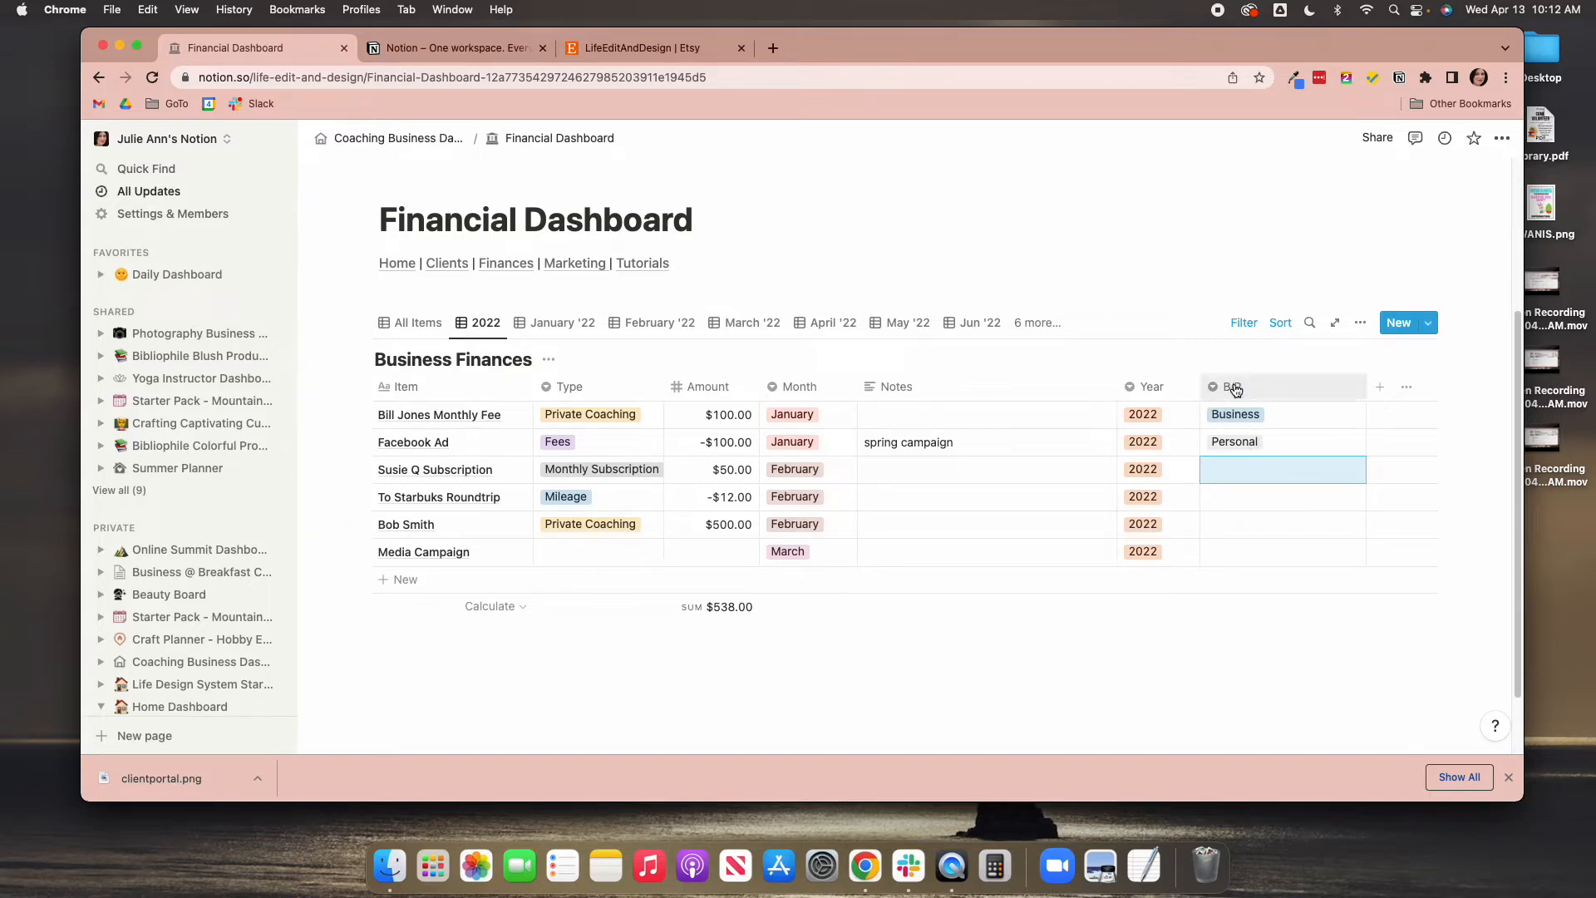
# Delete the B/P property from the Business Finances database
pyautogui.click(1287, 389)
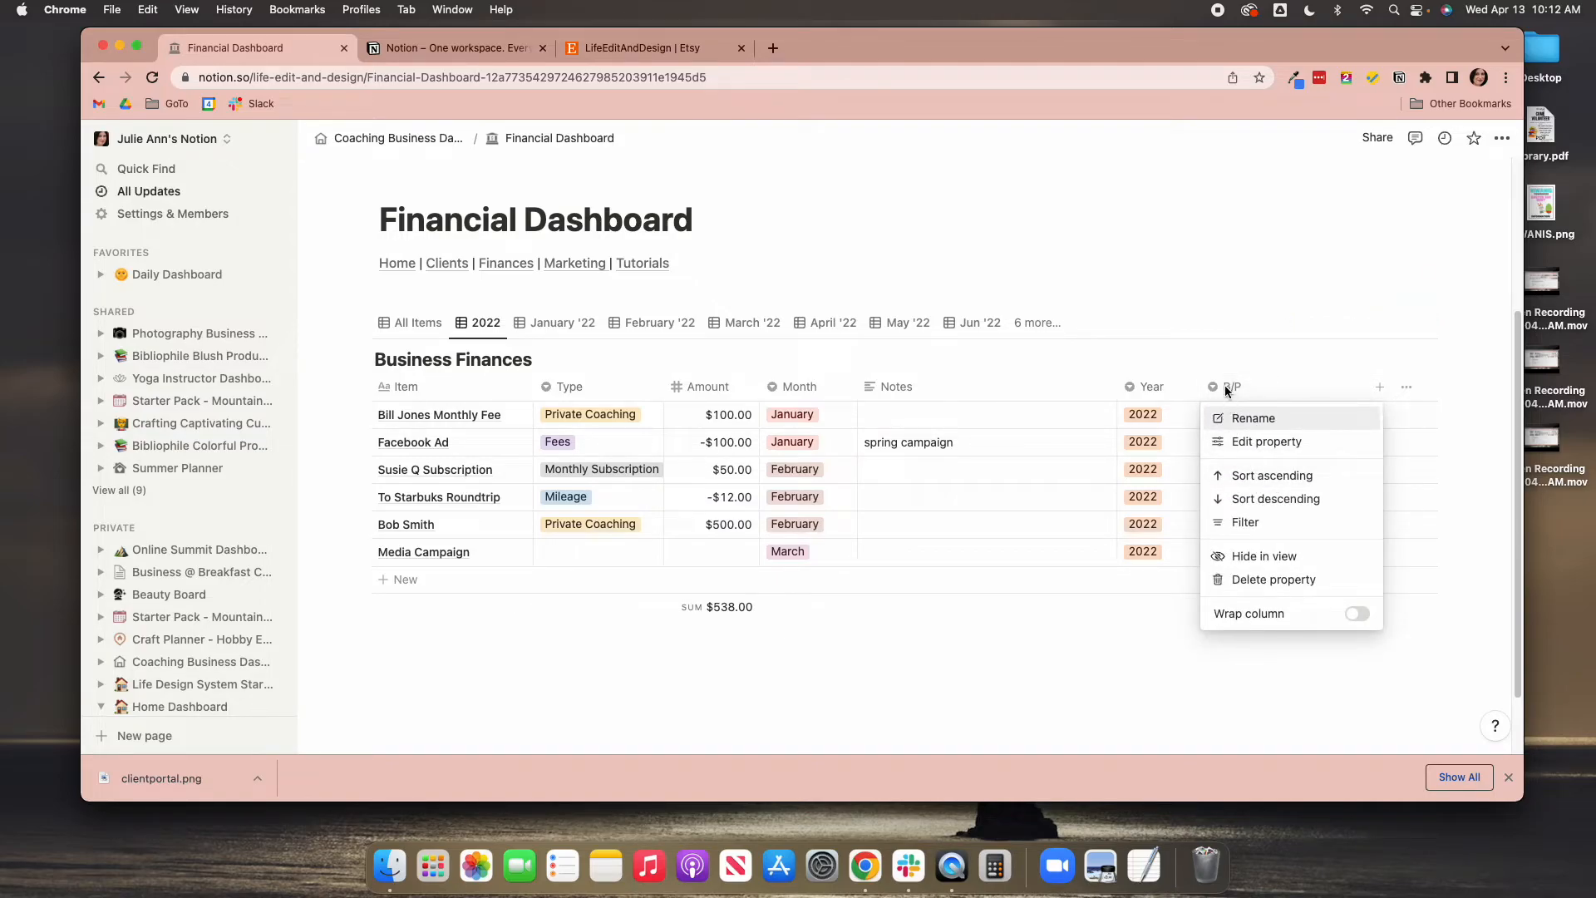
pyautogui.click(1248, 579)
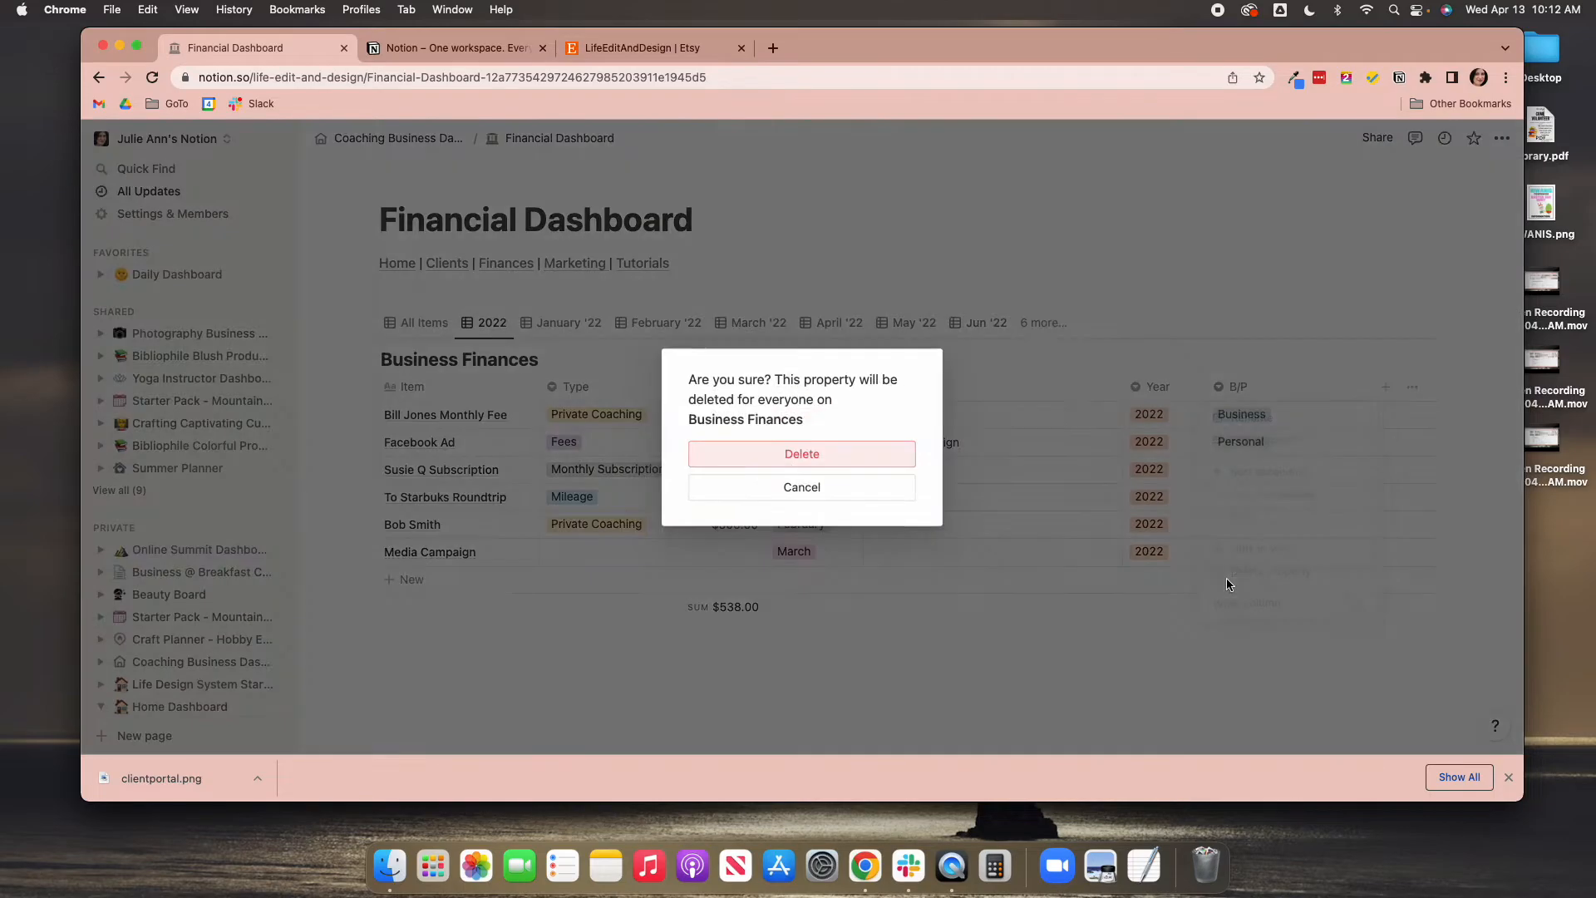
pyautogui.click(821, 453)
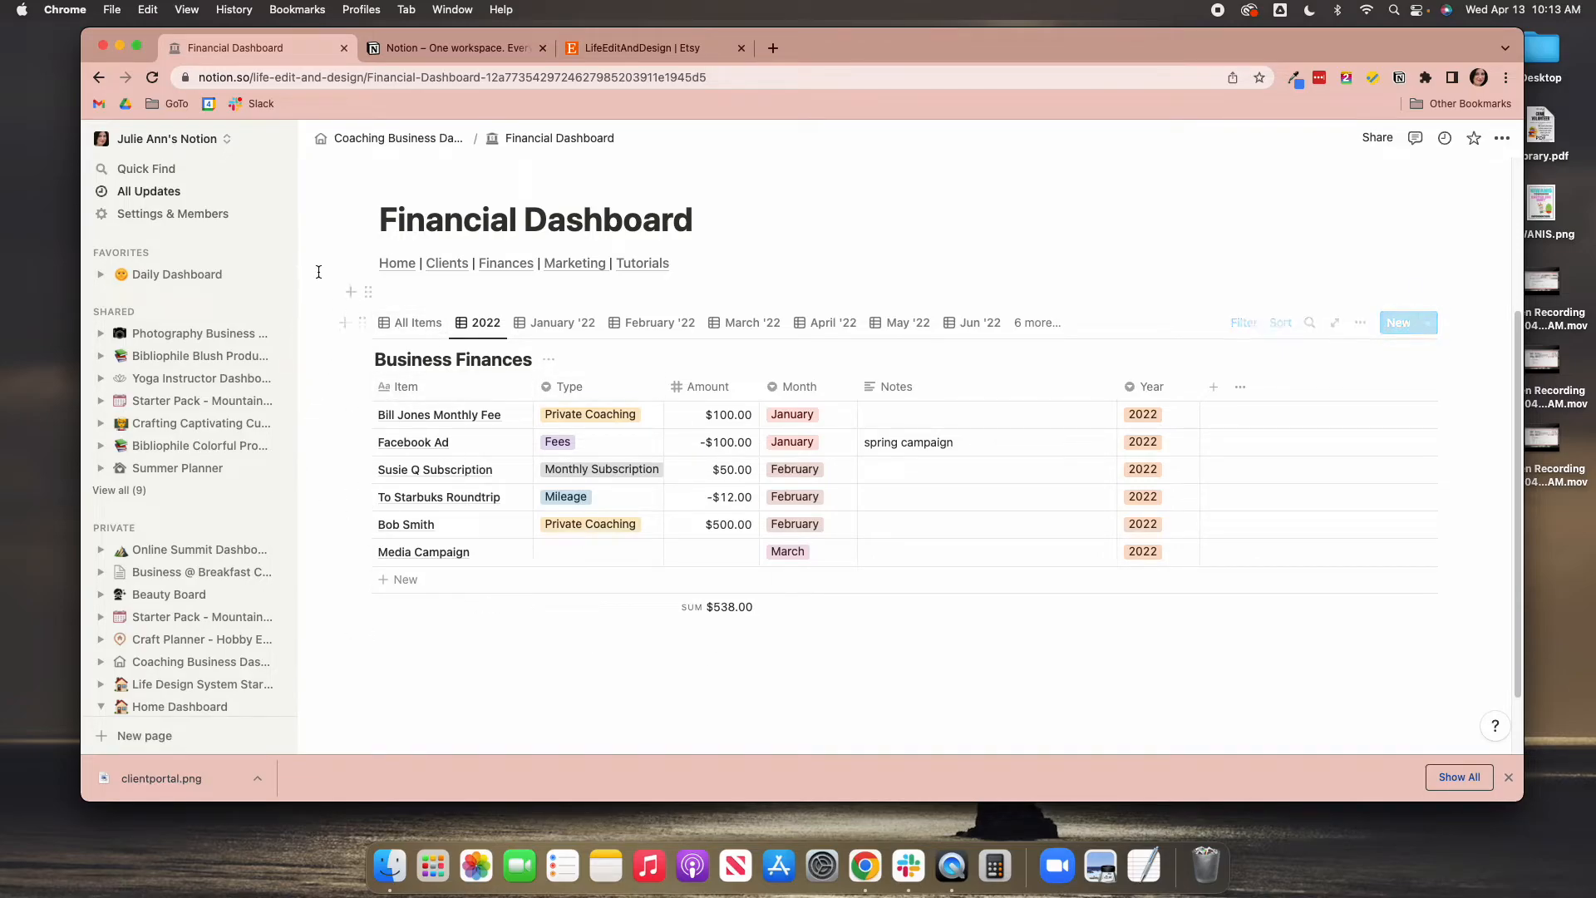
# Review the block actions available for the whole Business Finances database
pyautogui.click(363, 324)
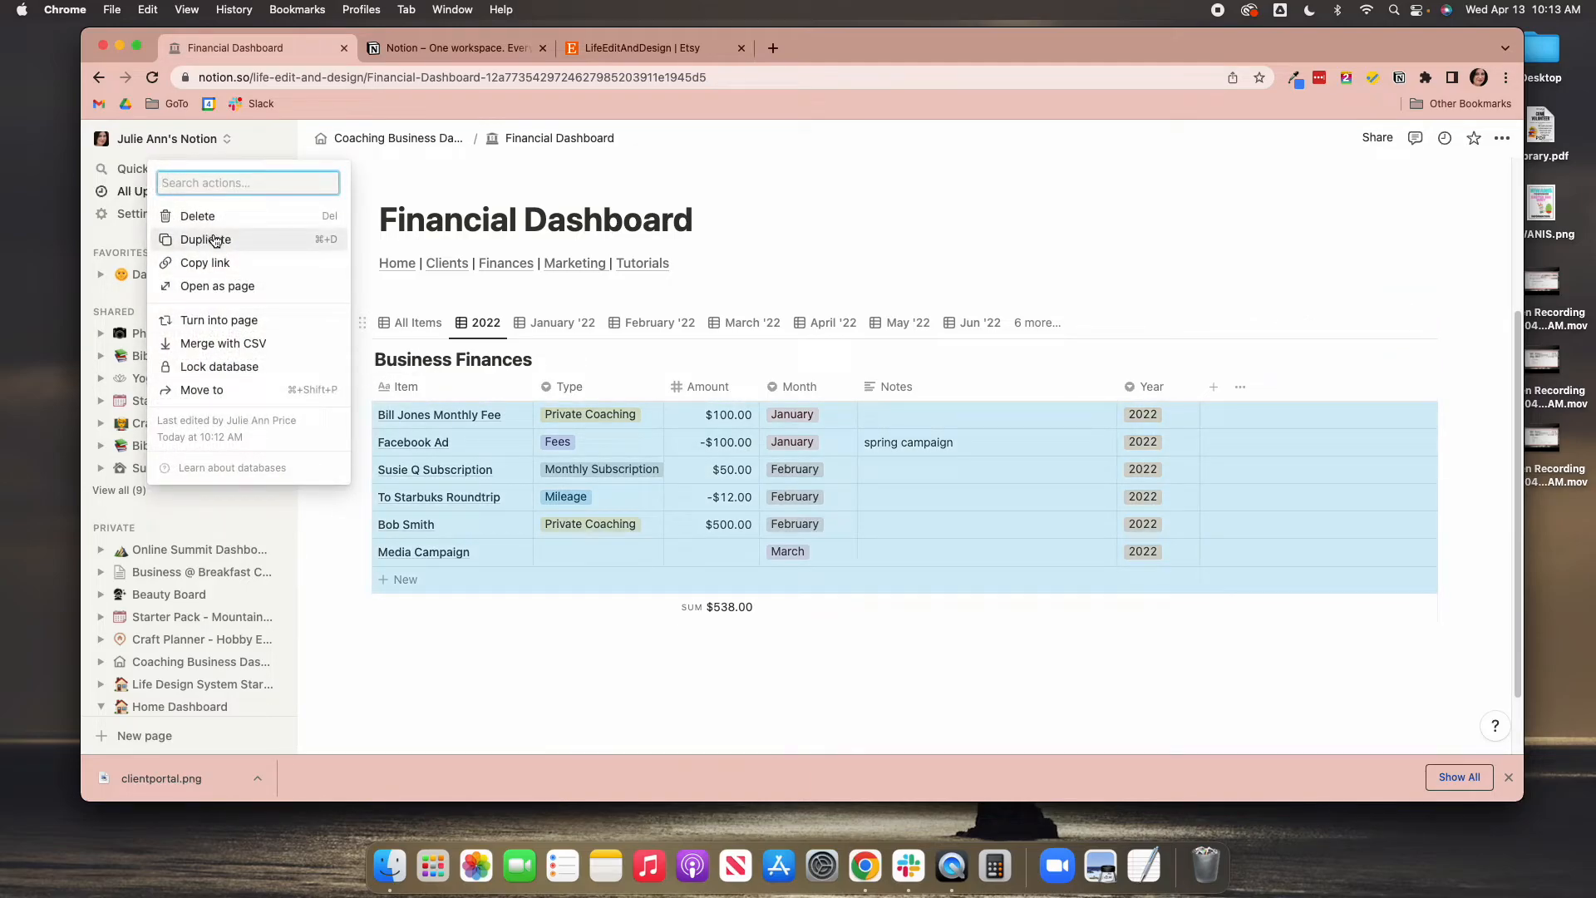
pyautogui.click(434, 300)
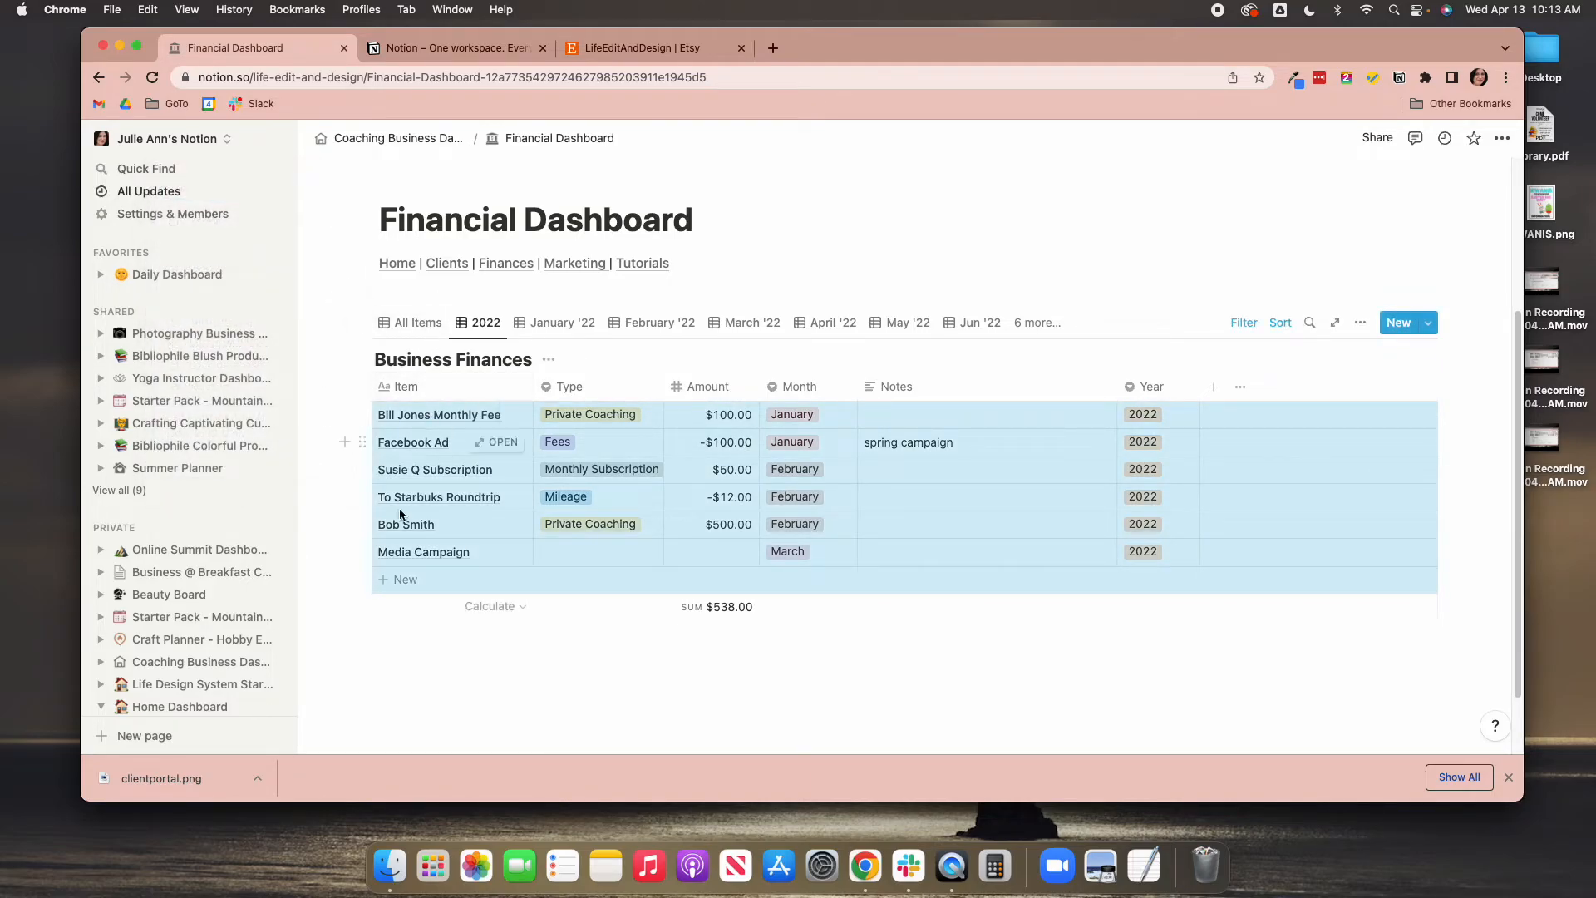
pyautogui.click(409, 673)
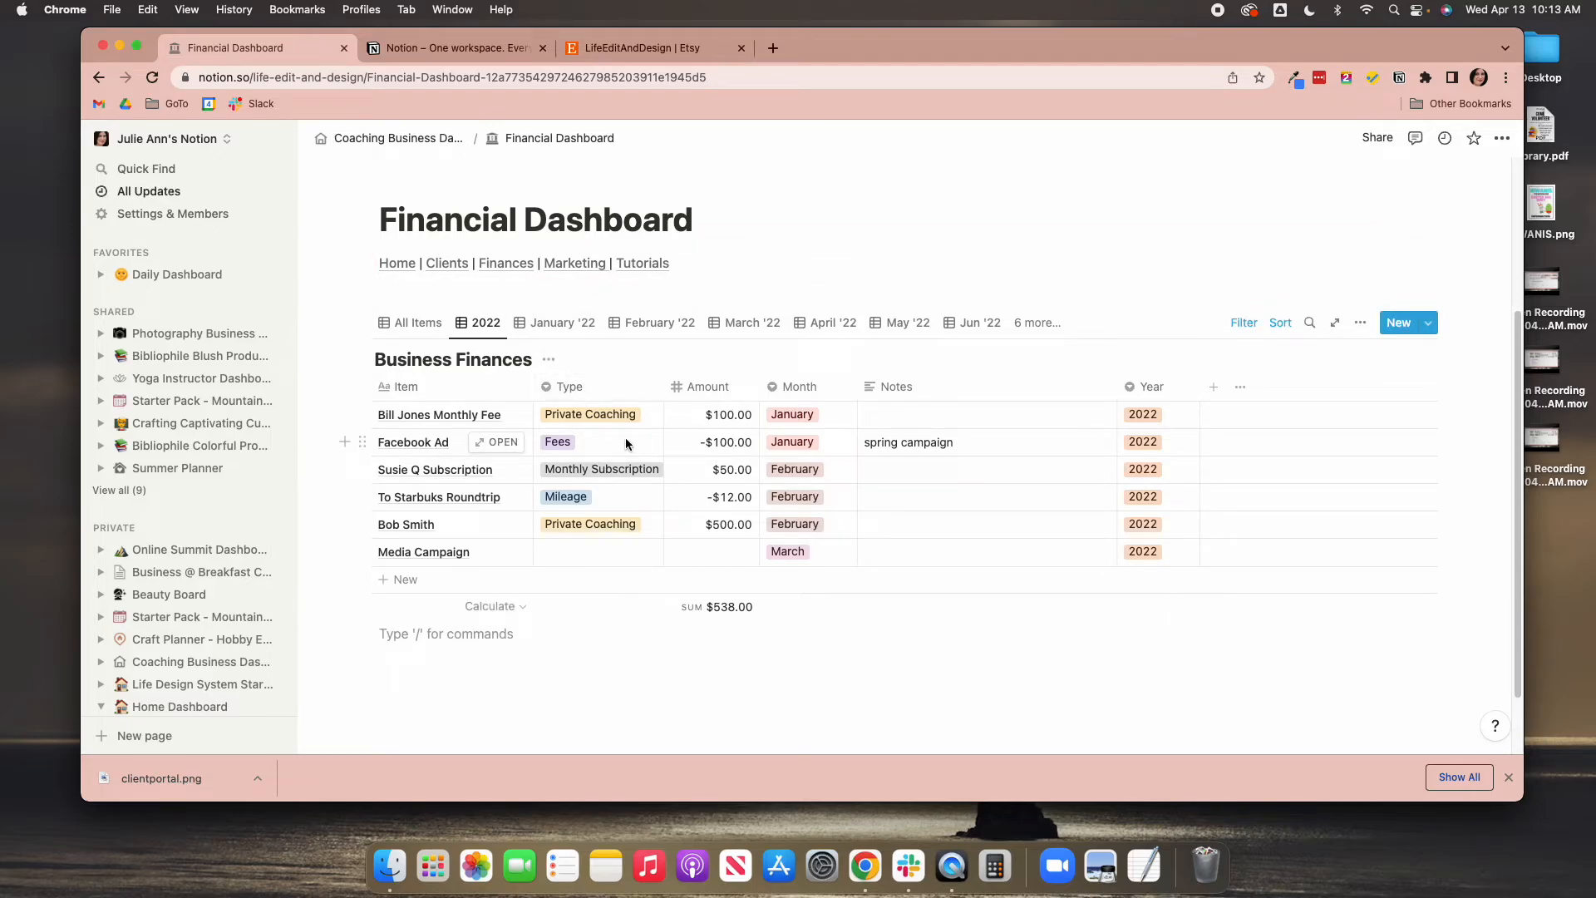
# Move the Month column between Notes and Year in the 2022 view
pyautogui.scroll(3, 625, 439)
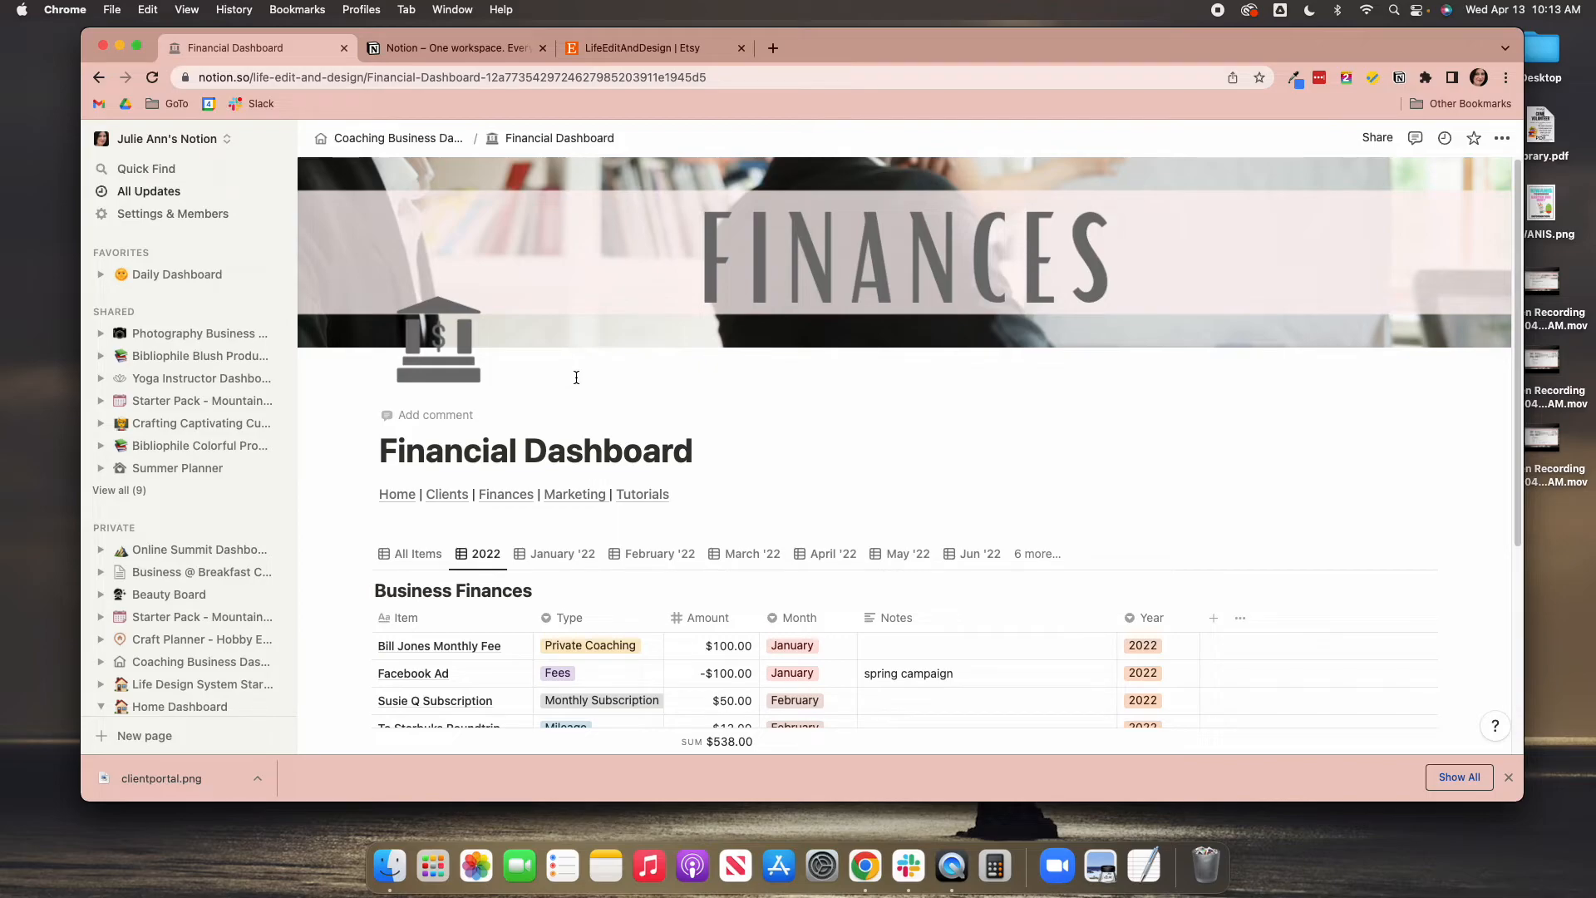
pyautogui.scroll(-3, 592, 381)
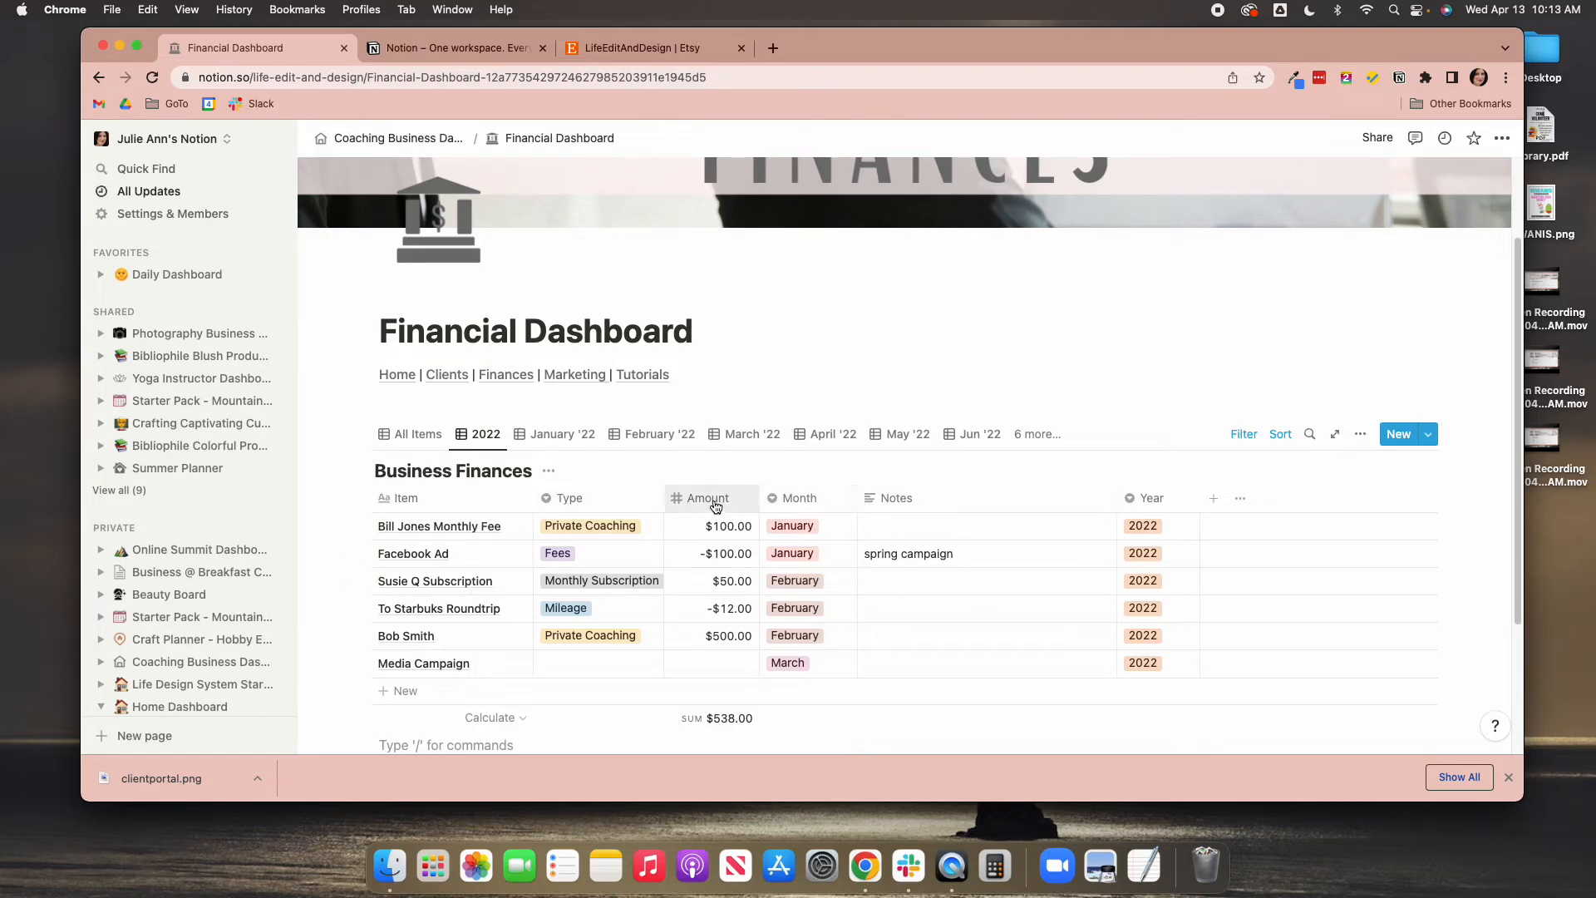
pyautogui.moveTo(794, 499); pyautogui.dragTo(965, 502)
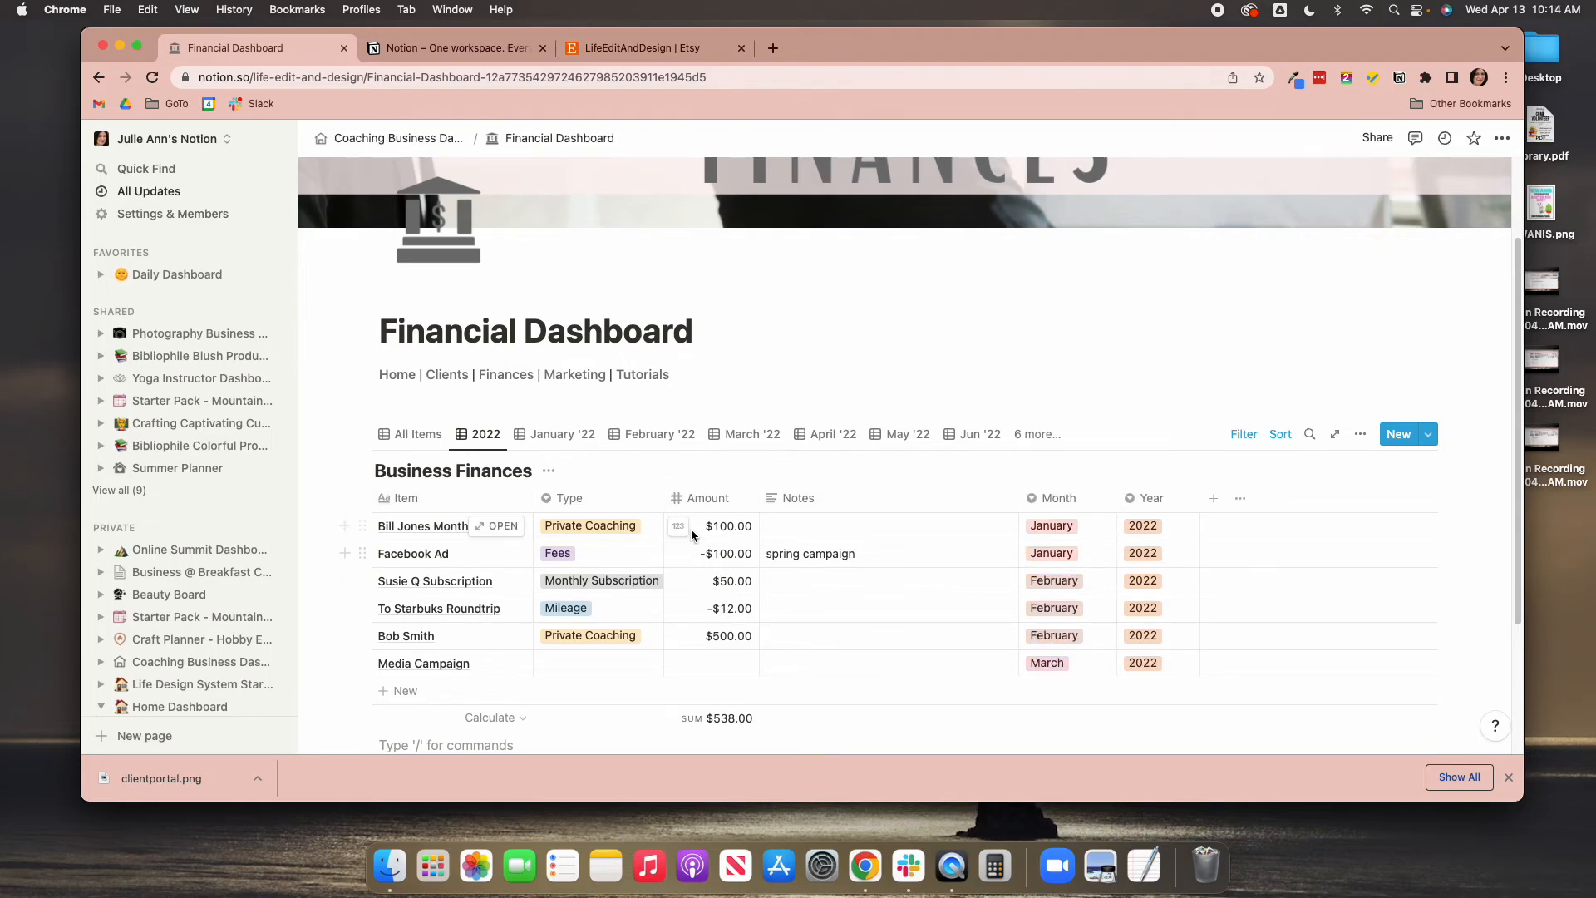
pyautogui.scroll(3, 689, 539)
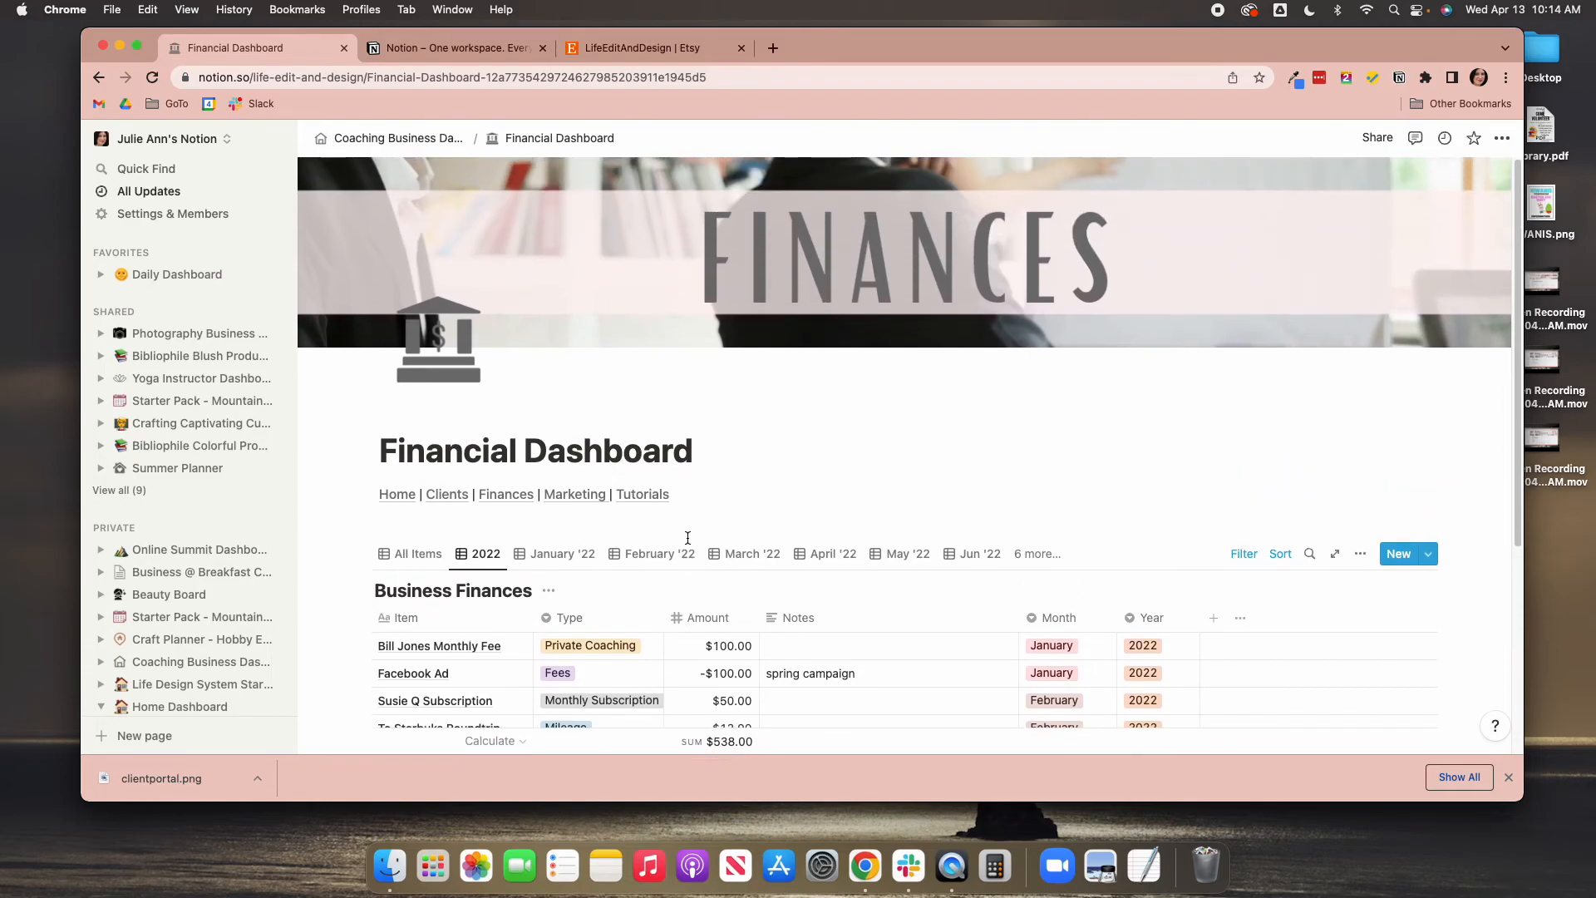